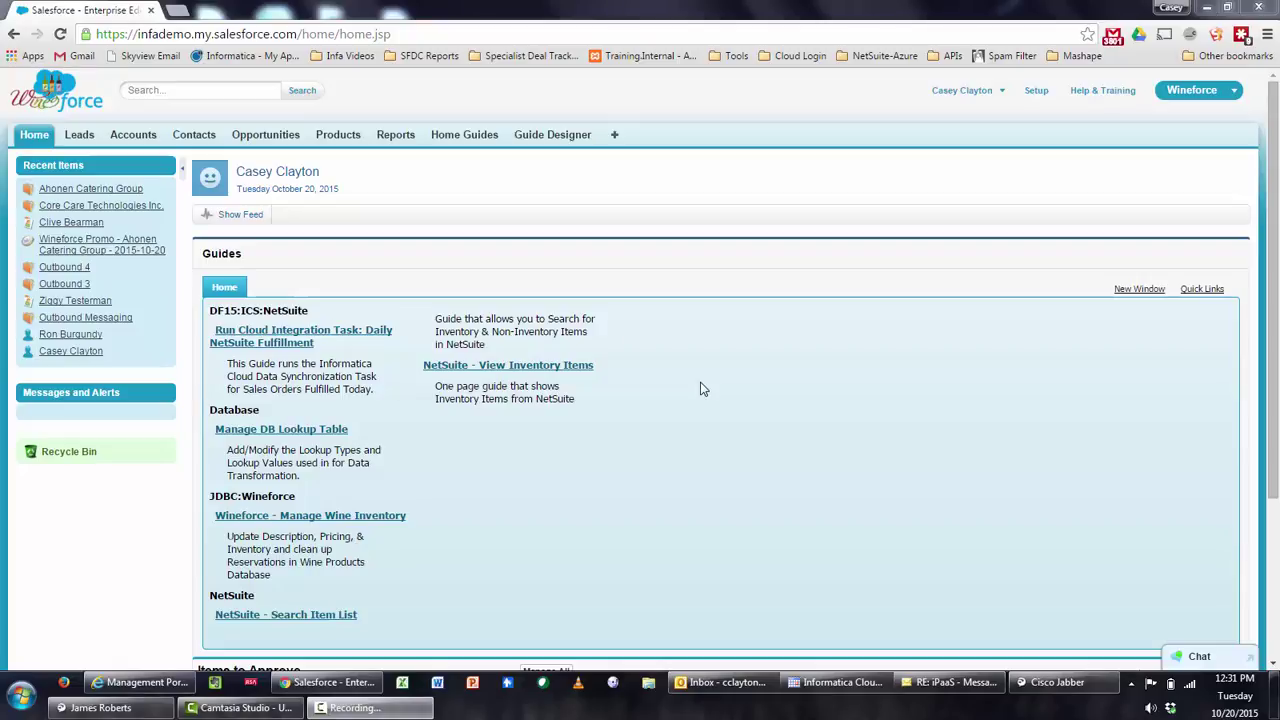
Switch to the Guide Designer tab to list the 15 connection designs
left_click(552, 145)
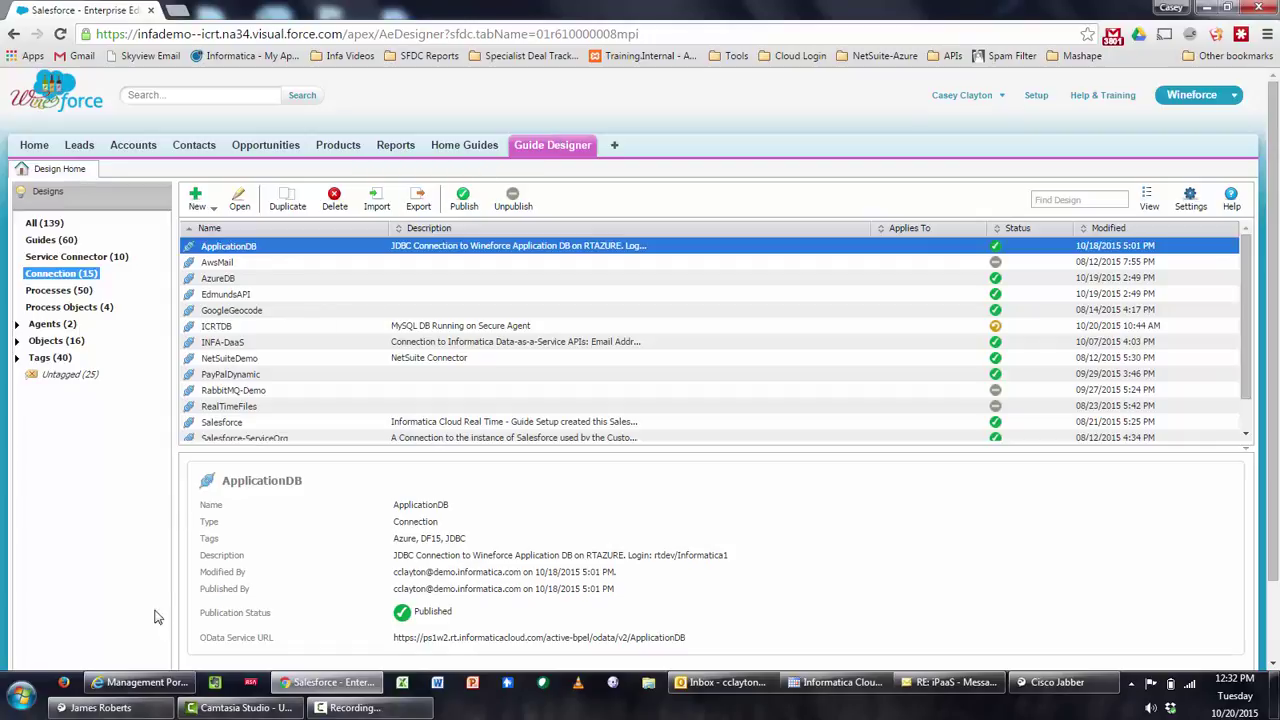
left_click(141, 683)
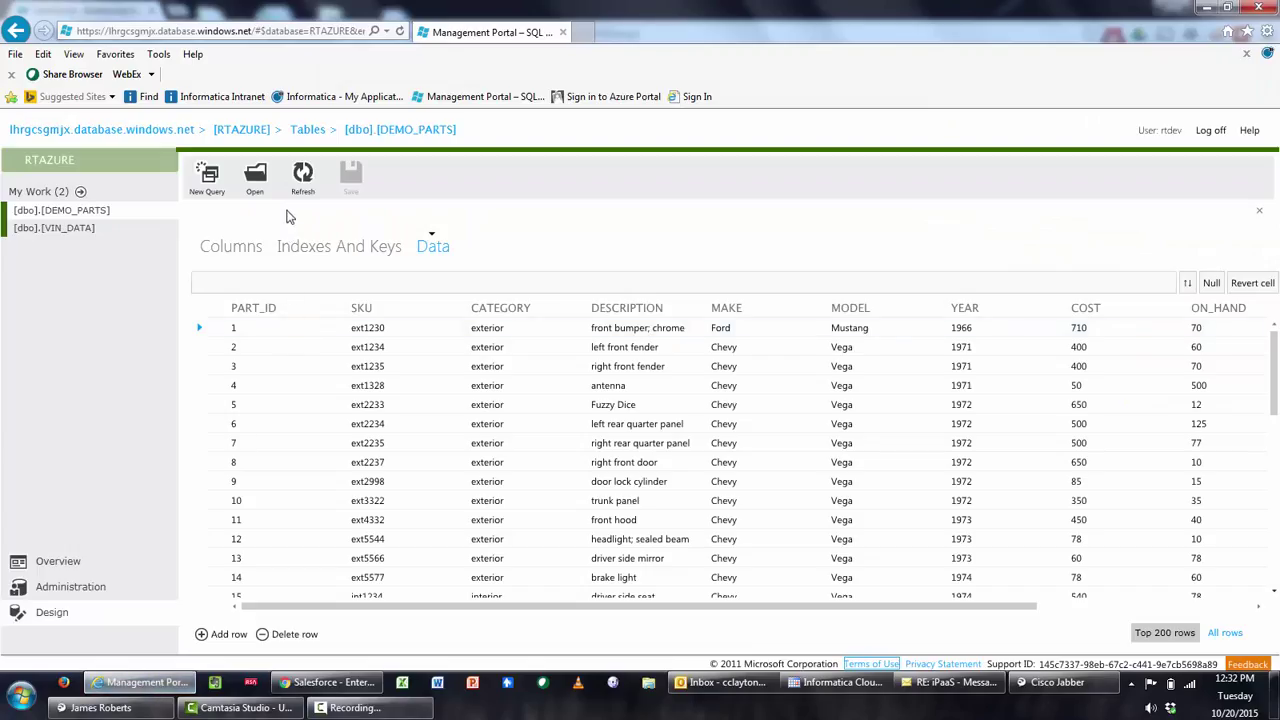
left_click(252, 251)
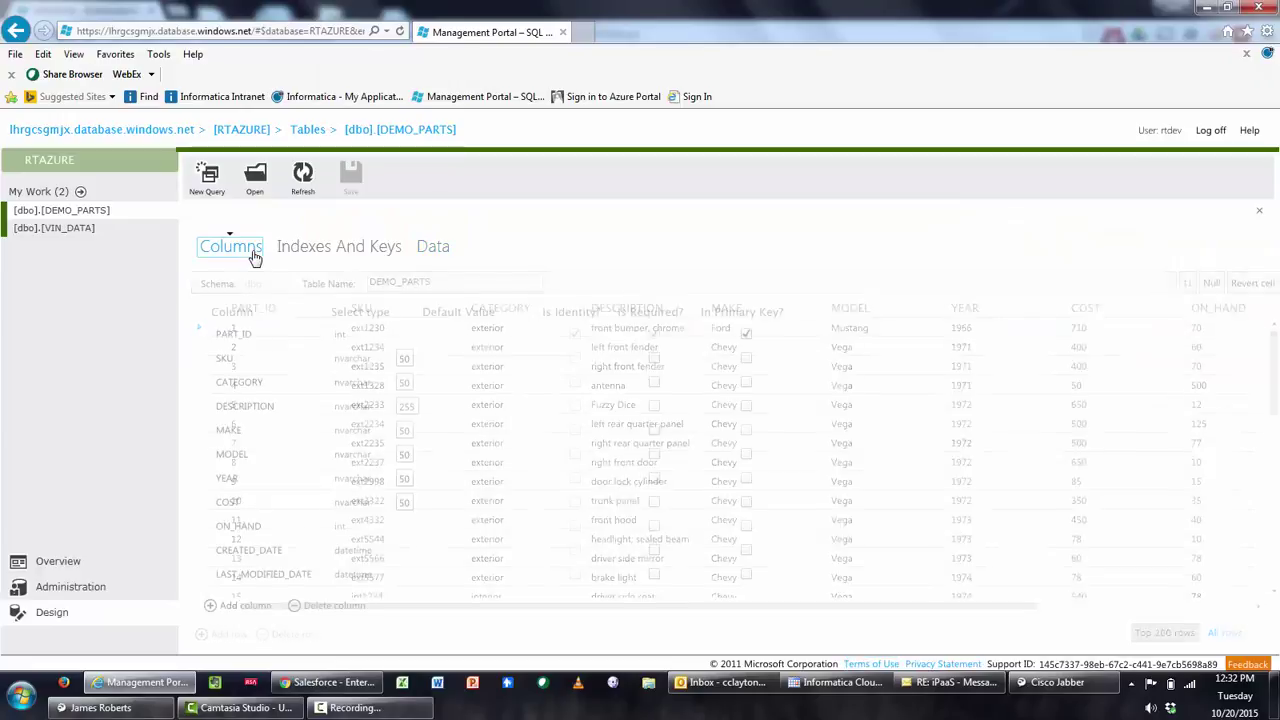
left_click(307, 129)
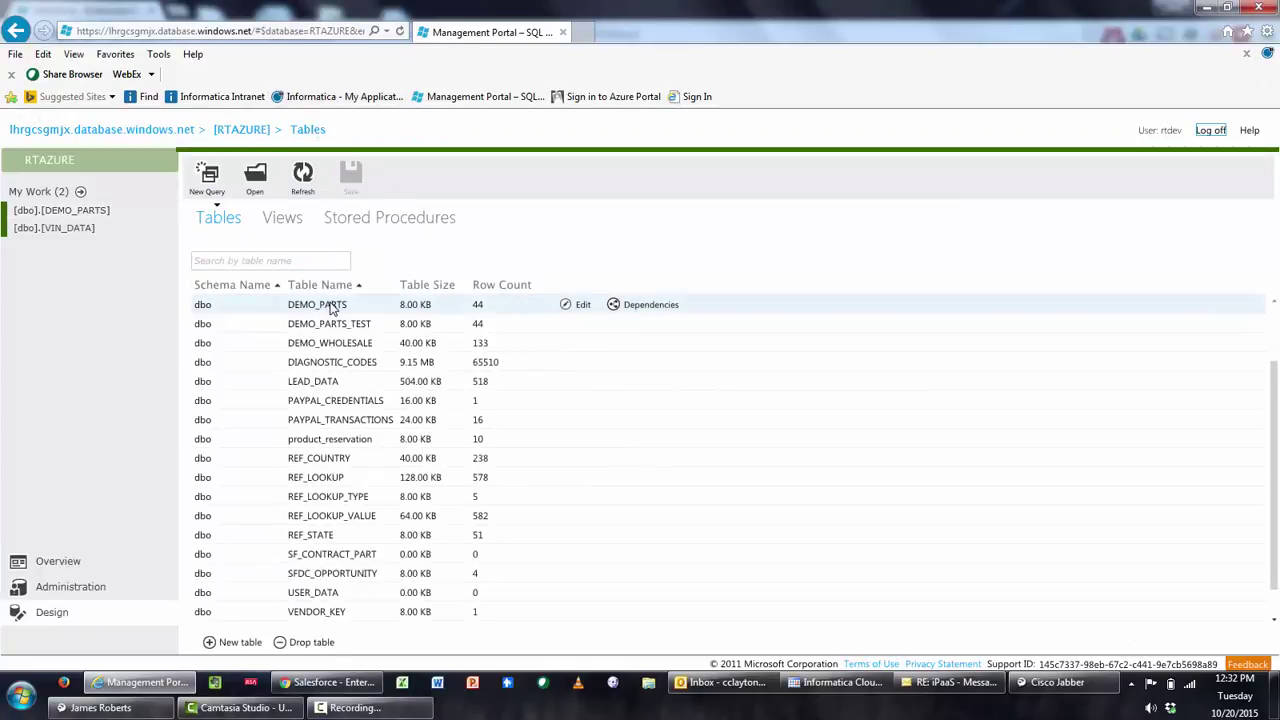
scroll(333, 310, "down", 1)
scroll(333, 312, "up", 2)
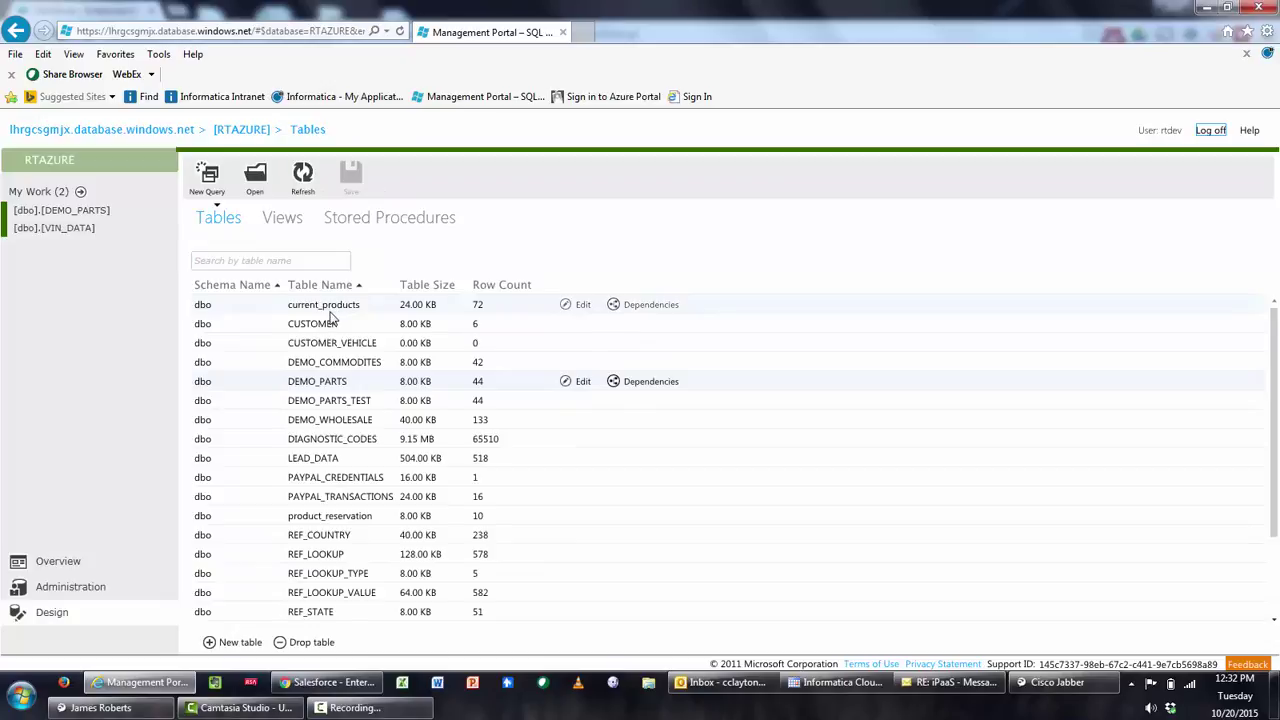
scroll(333, 318, "down", 3)
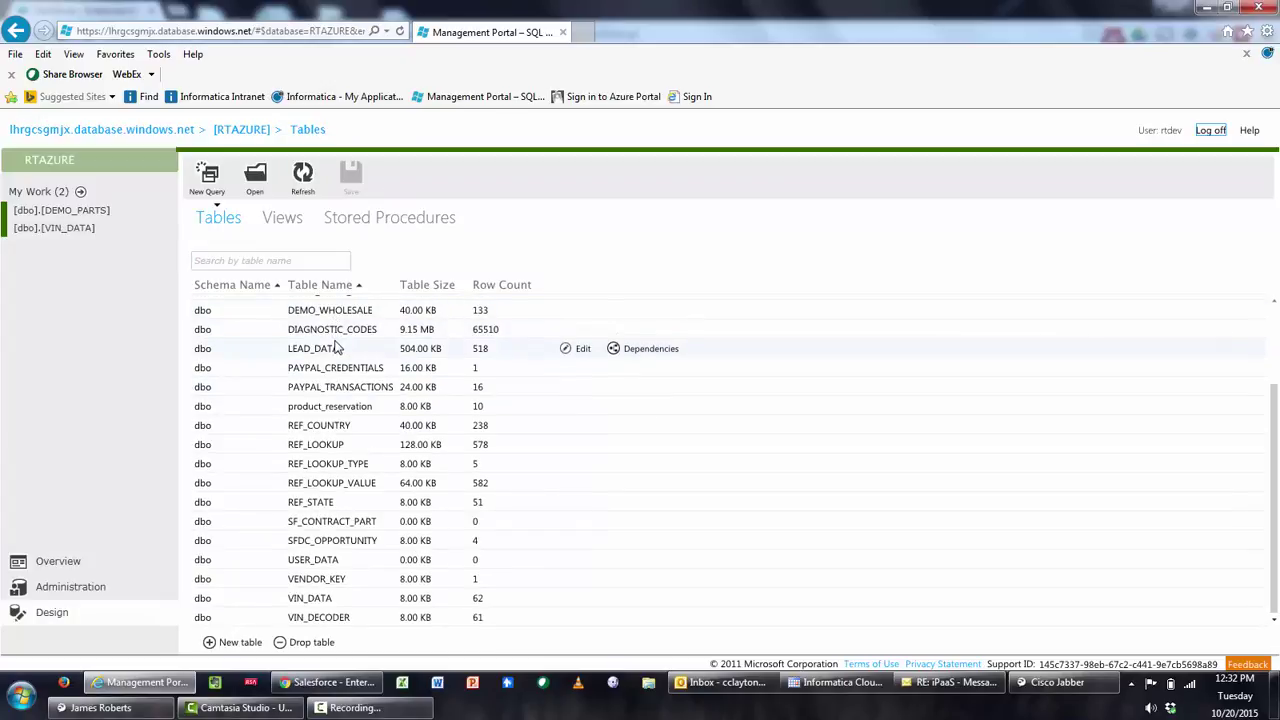
scroll(336, 347, "up", 3)
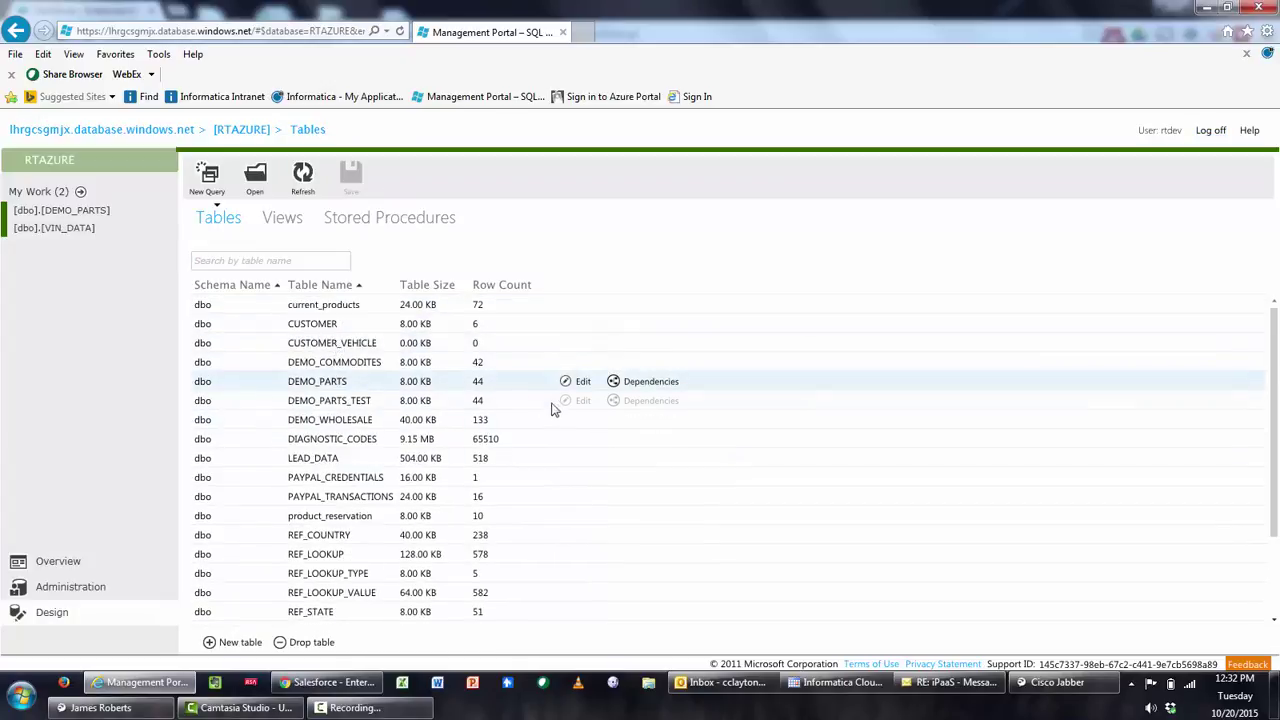
left_click(570, 384)
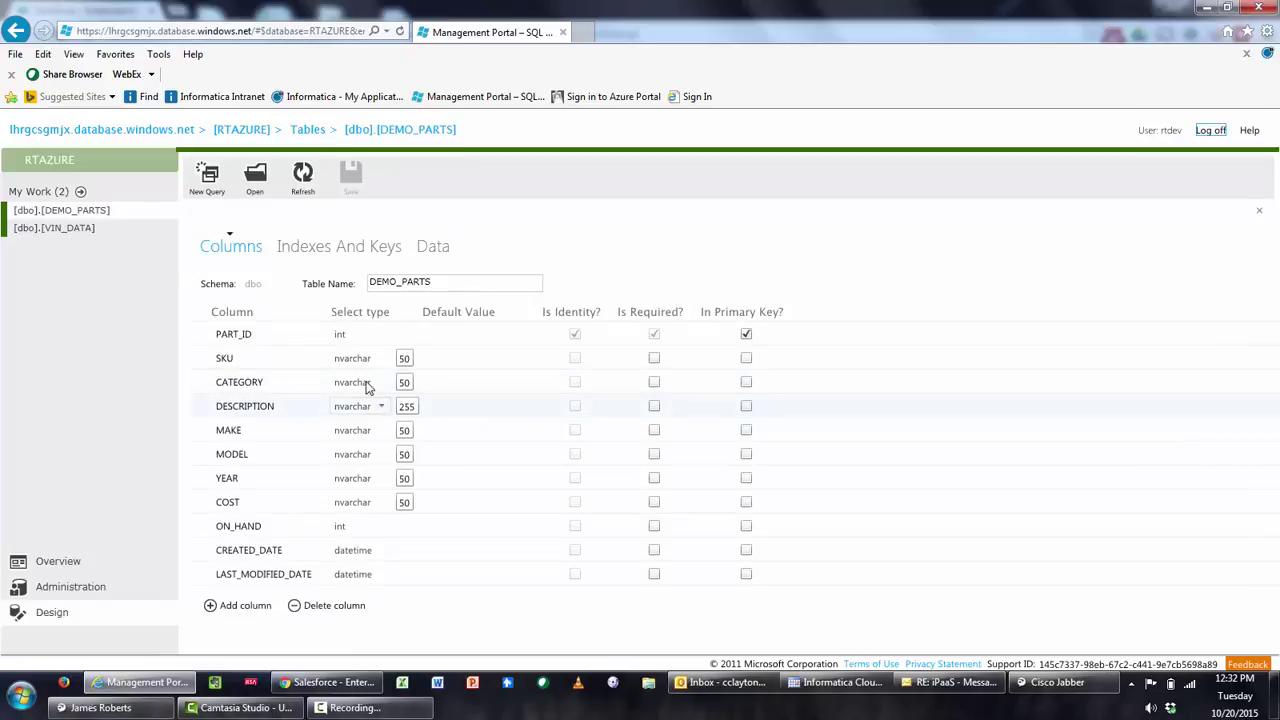
left_click(432, 247)
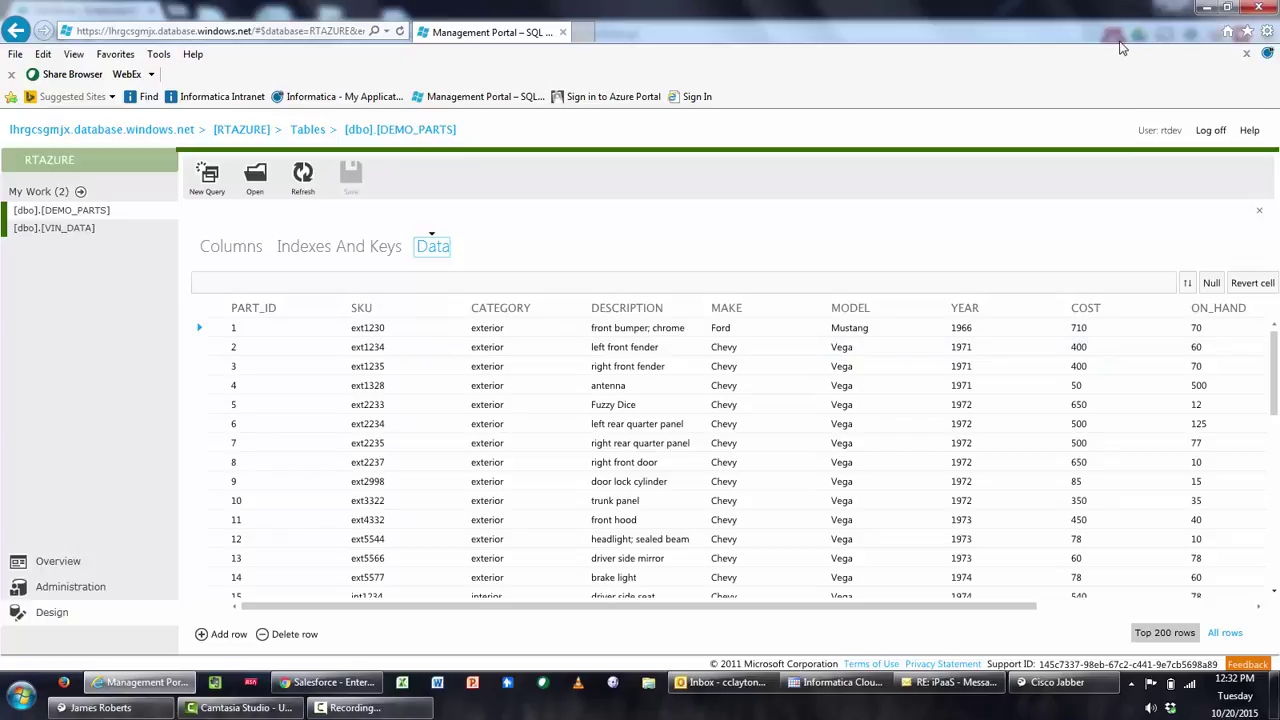
left_click(1206, 9)
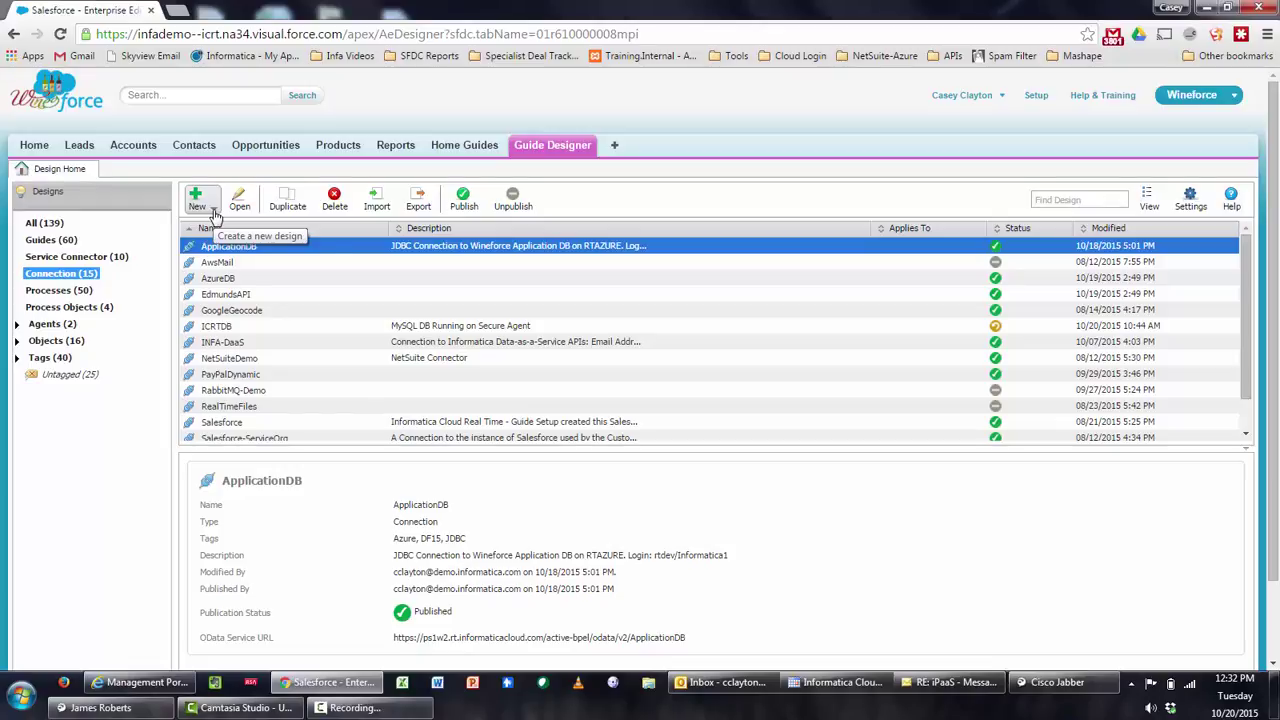
Check the available new design types, then open the AzureDB connection for editing
left_click(213, 212)
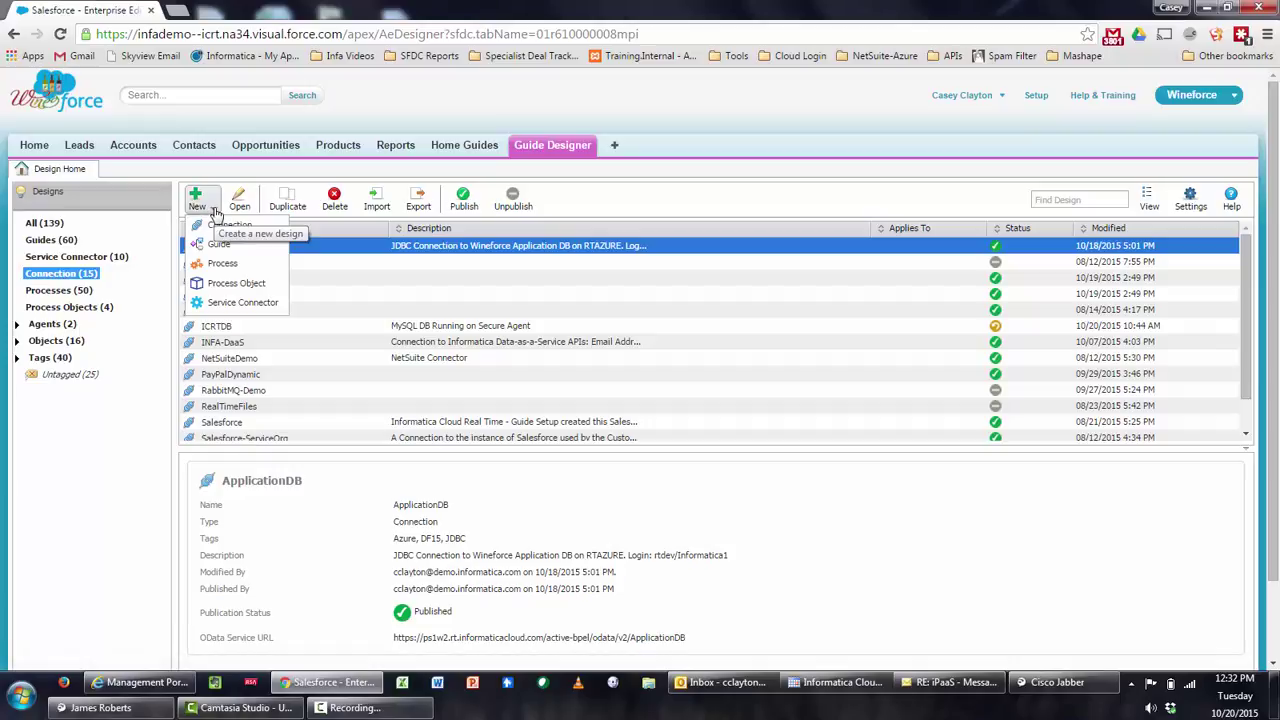
left_click(363, 291)
double_click(360, 281)
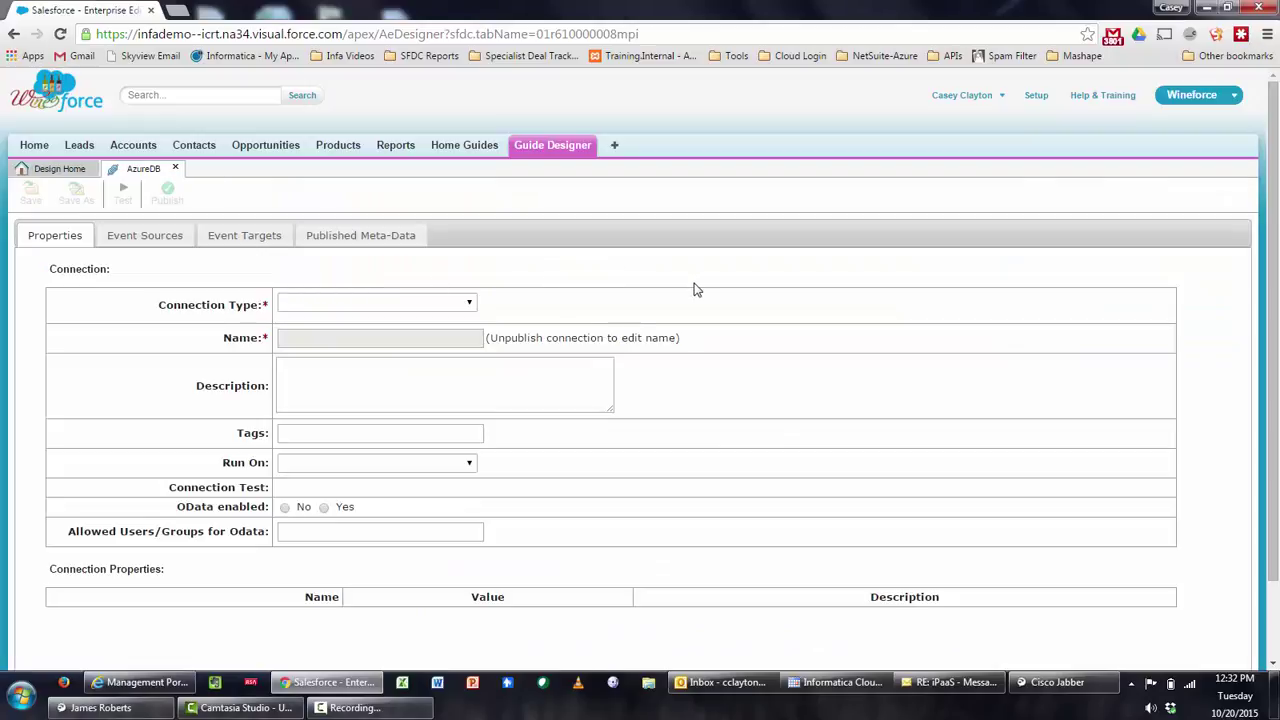
Review AzureDB's JDBC connection URL, then view its published metadata tables like CUSTOMER and DEMO_PARTS
scroll(815, 318, "down", 1)
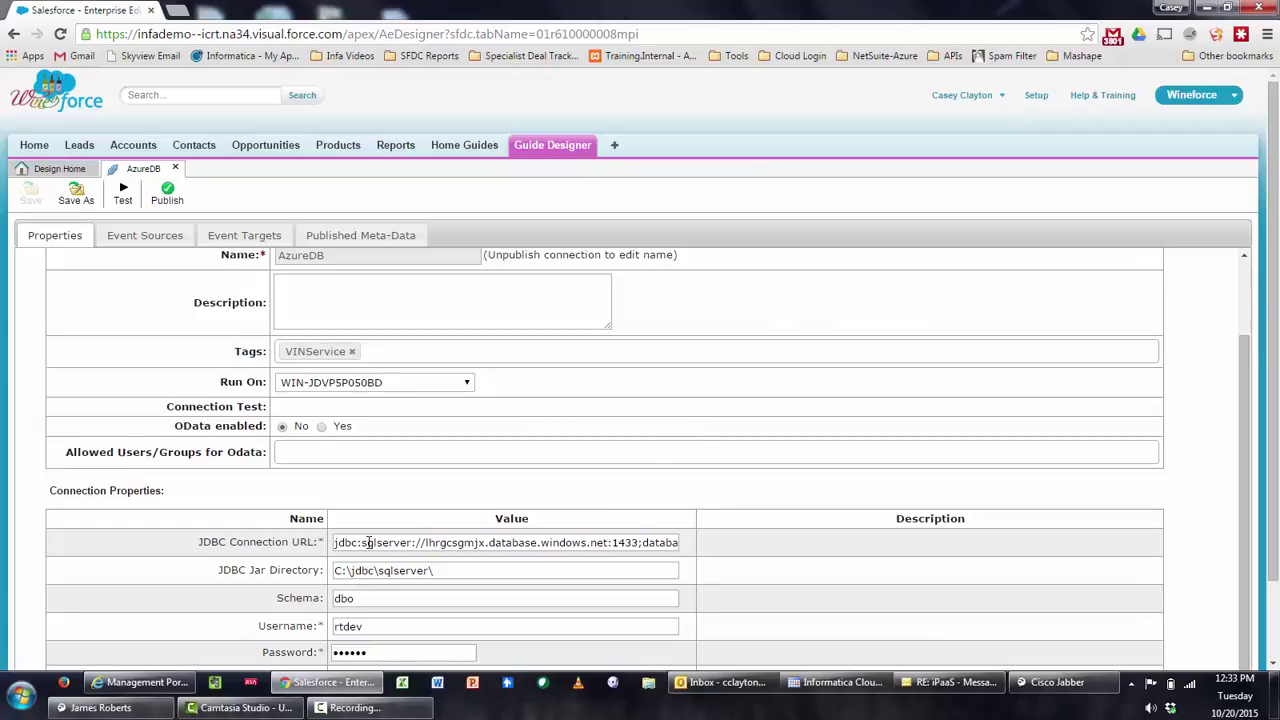
left_click_drag(352, 544, 718, 565)
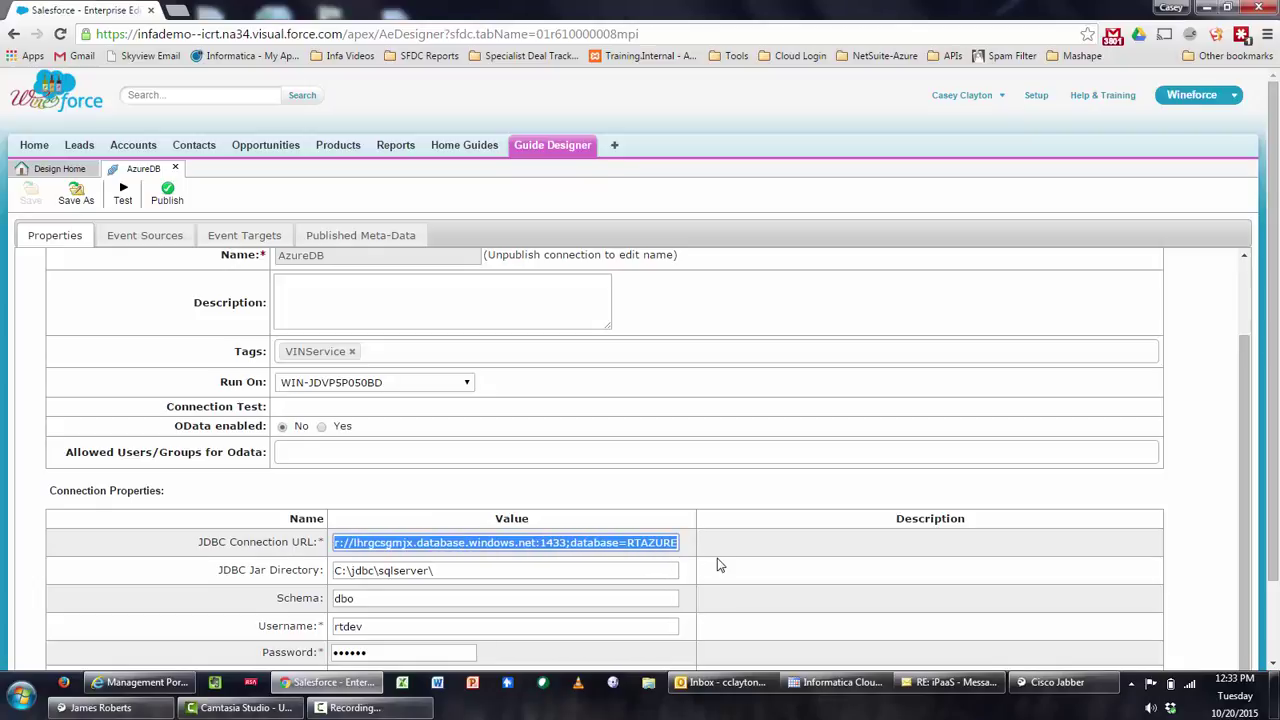
scroll(395, 567, "down", 1)
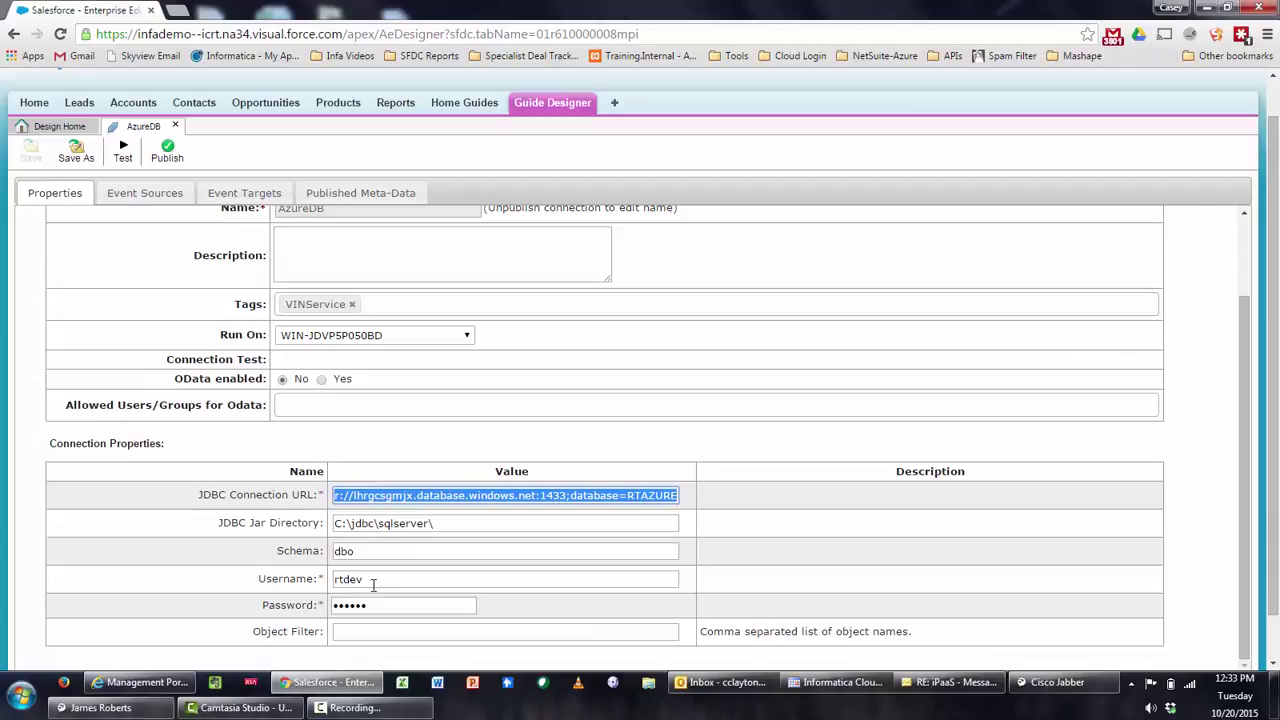
scroll(372, 583, "up", 2)
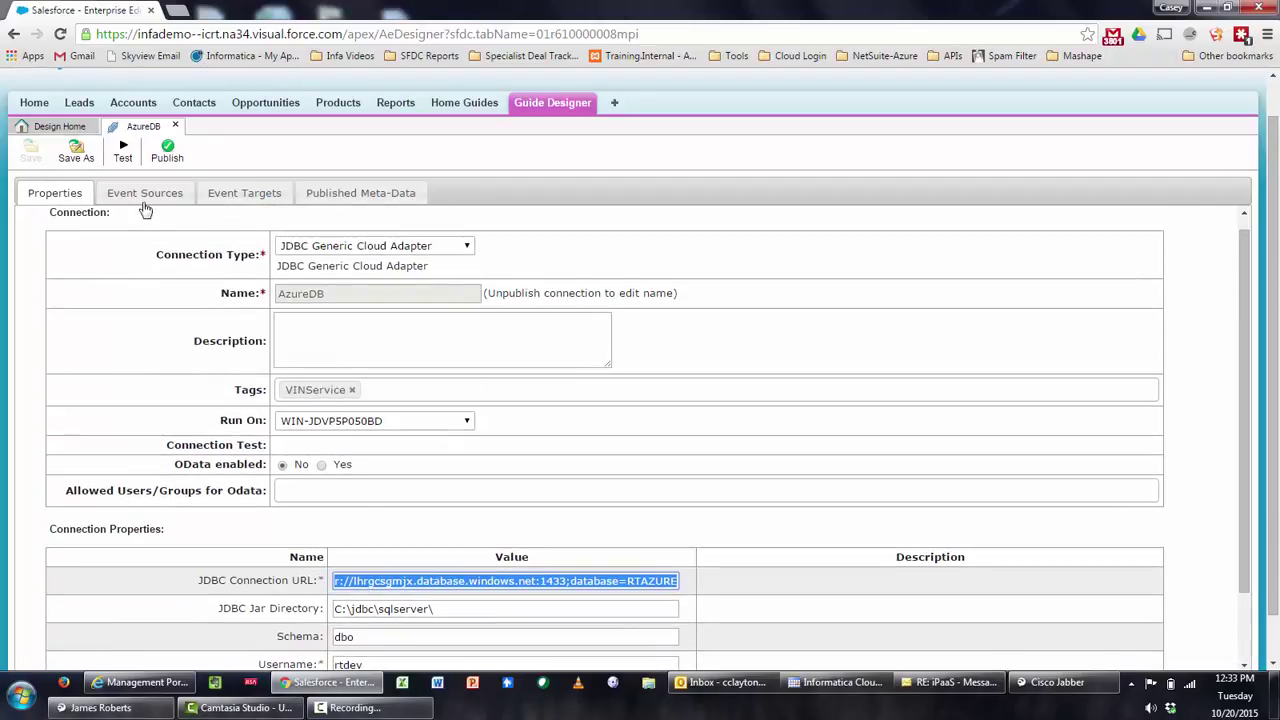
left_click(331, 202)
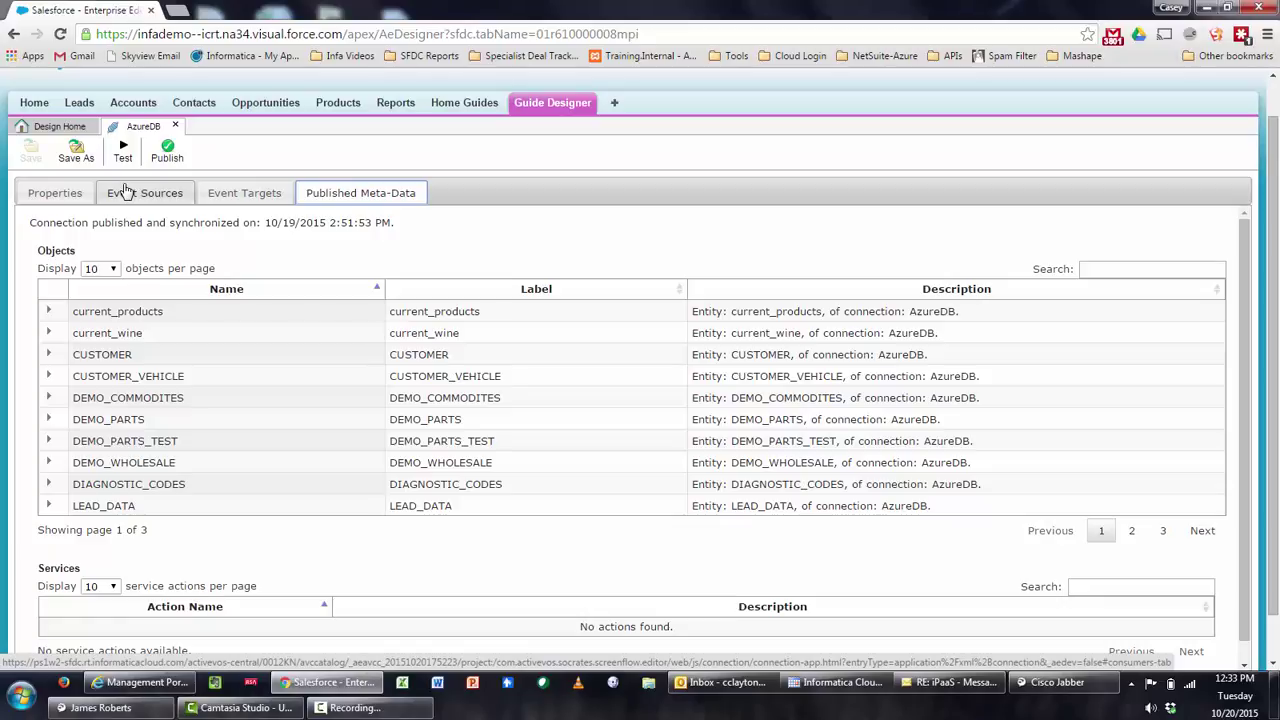
Back on AzureDB's Properties, set OData enabled to Yes
left_click(57, 193)
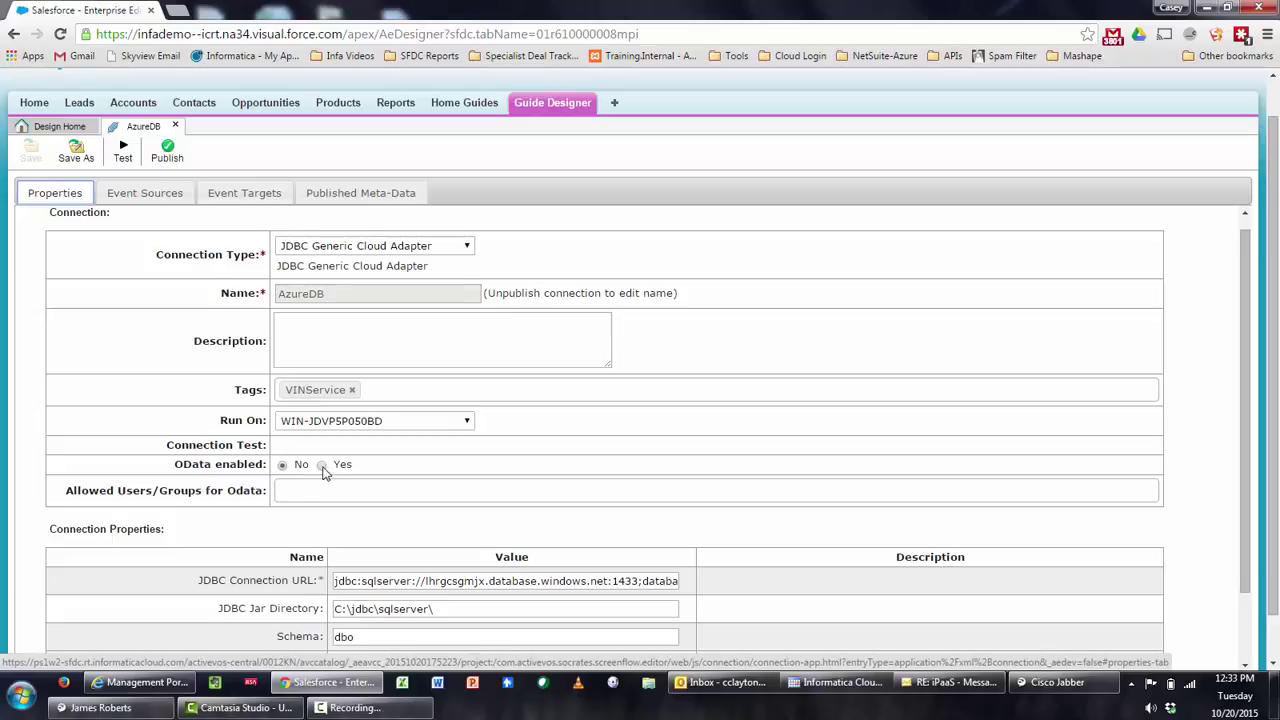
left_click(322, 466)
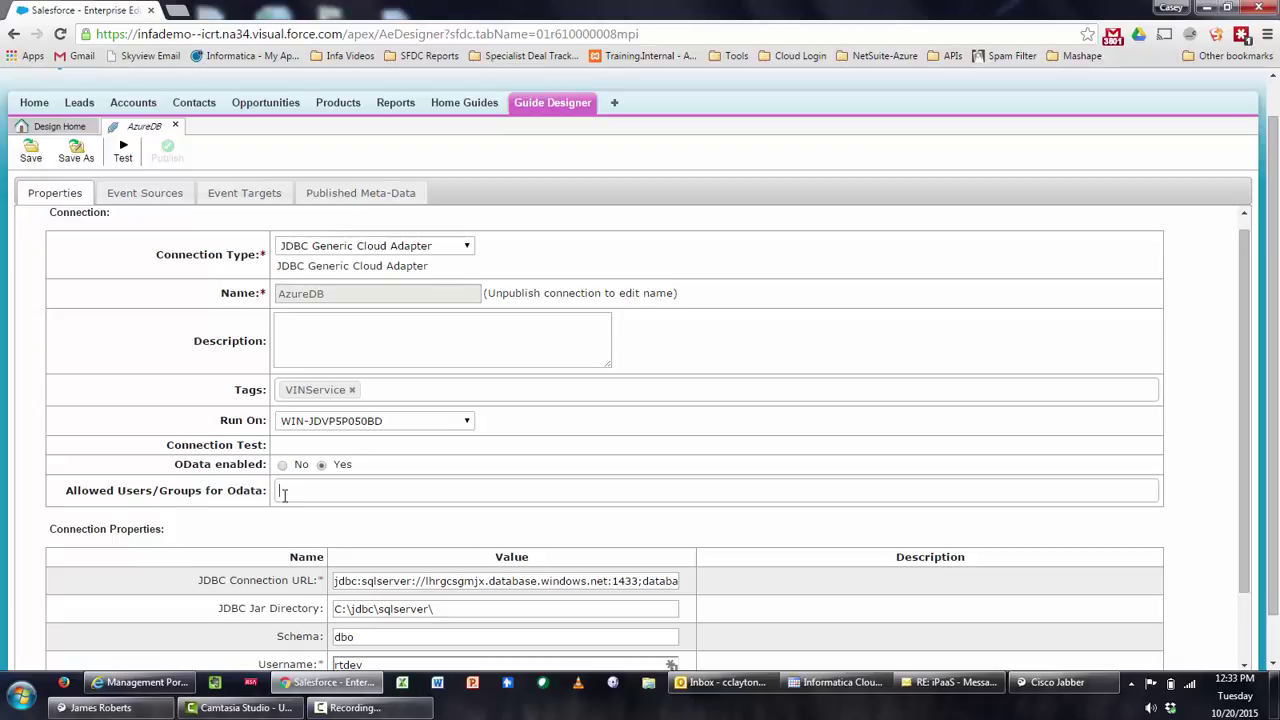
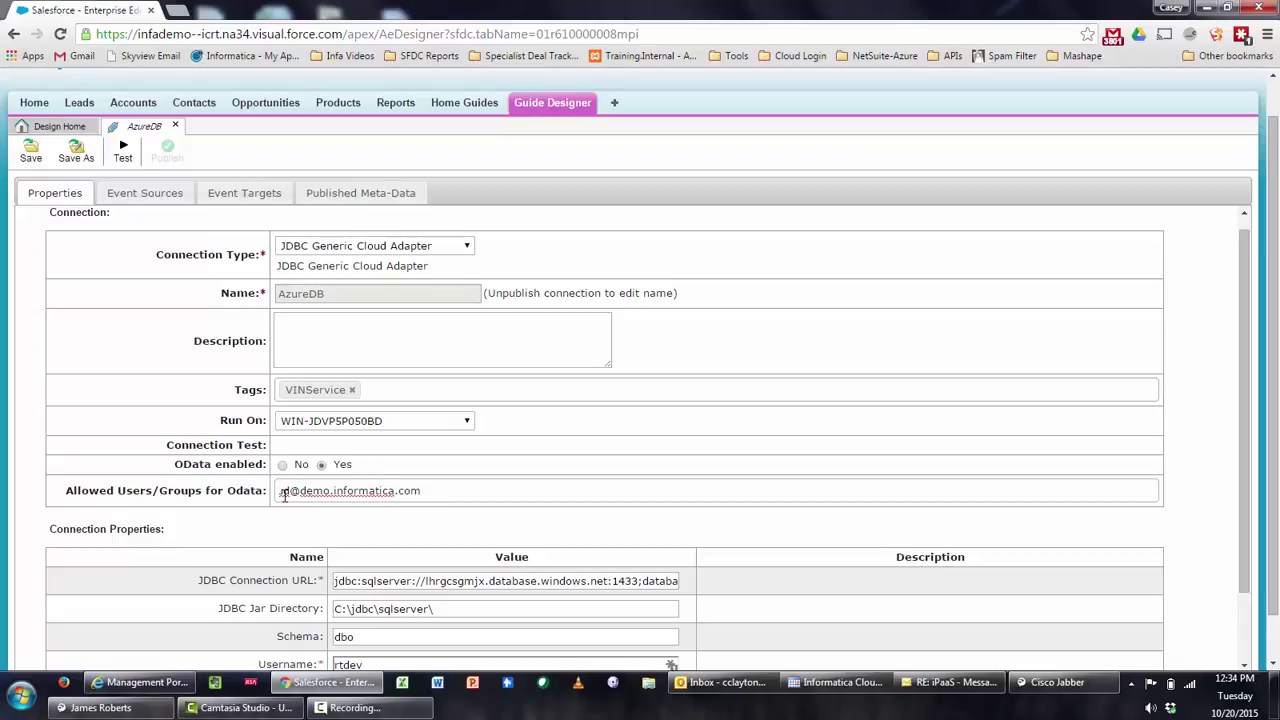
Add the user's e-mail to Allowed Users/Groups for OData, then save and publish AzureDB
key("Return")
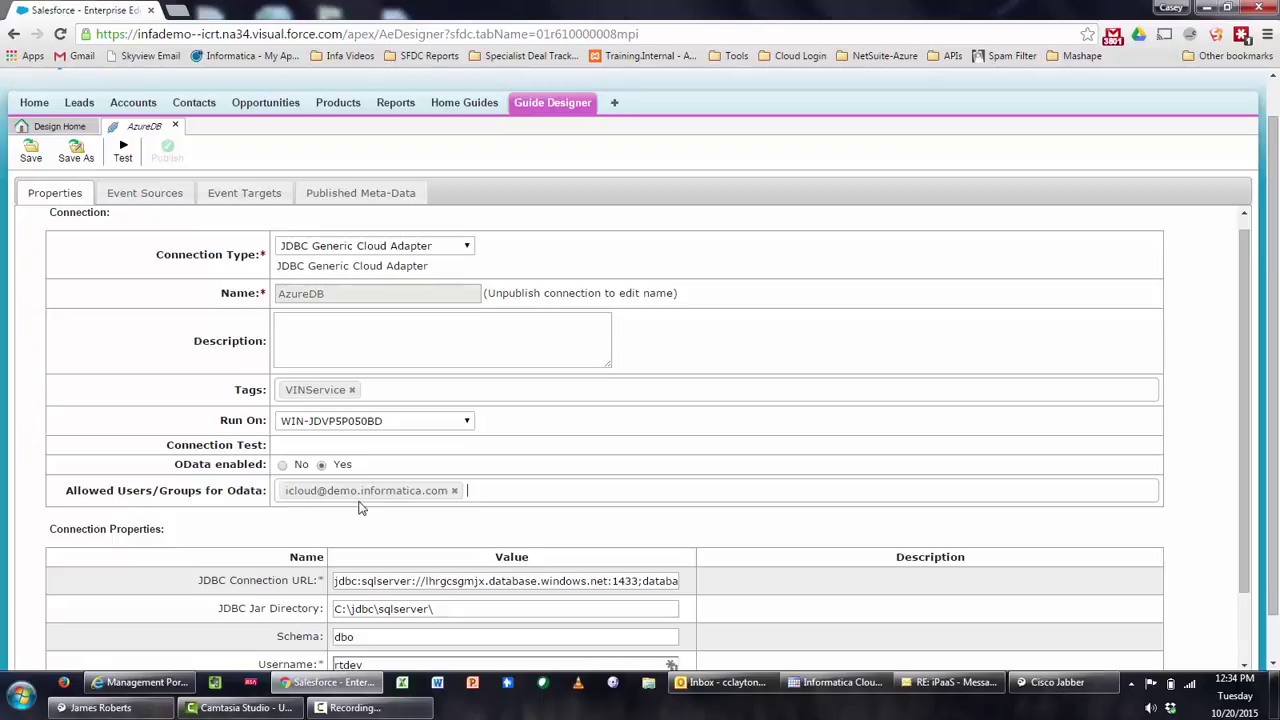
left_click(30, 155)
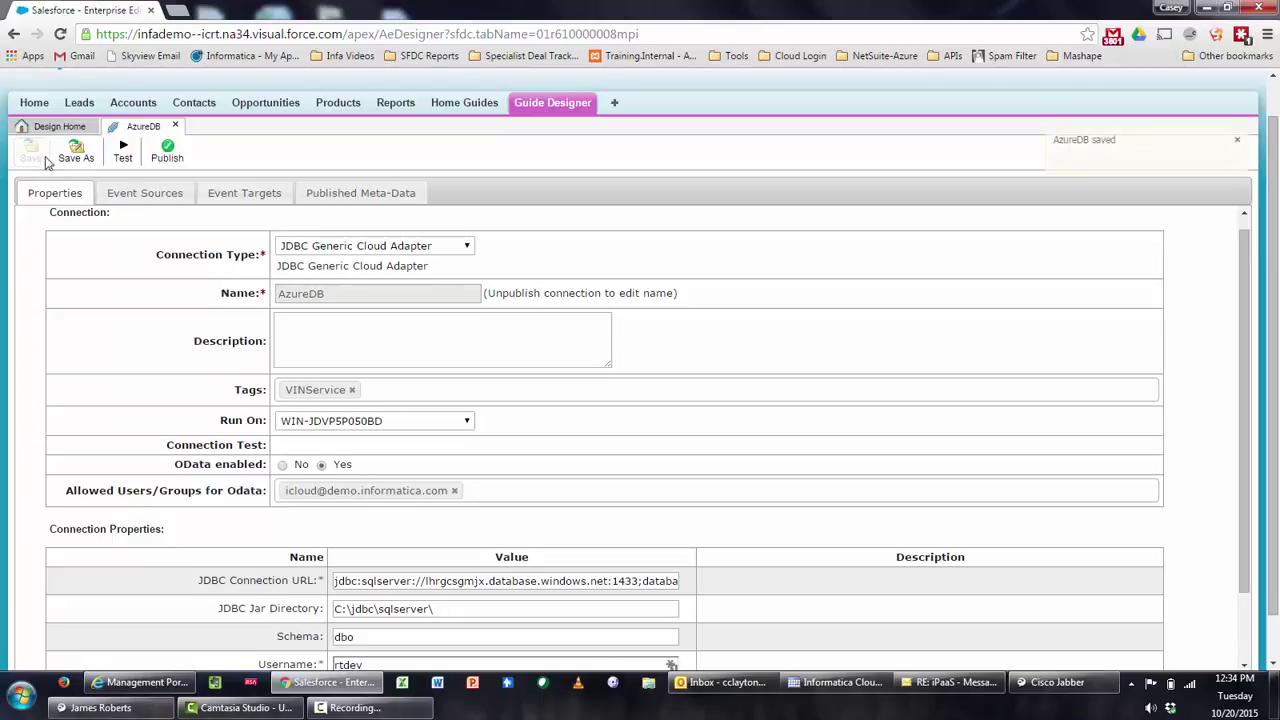
left_click(168, 158)
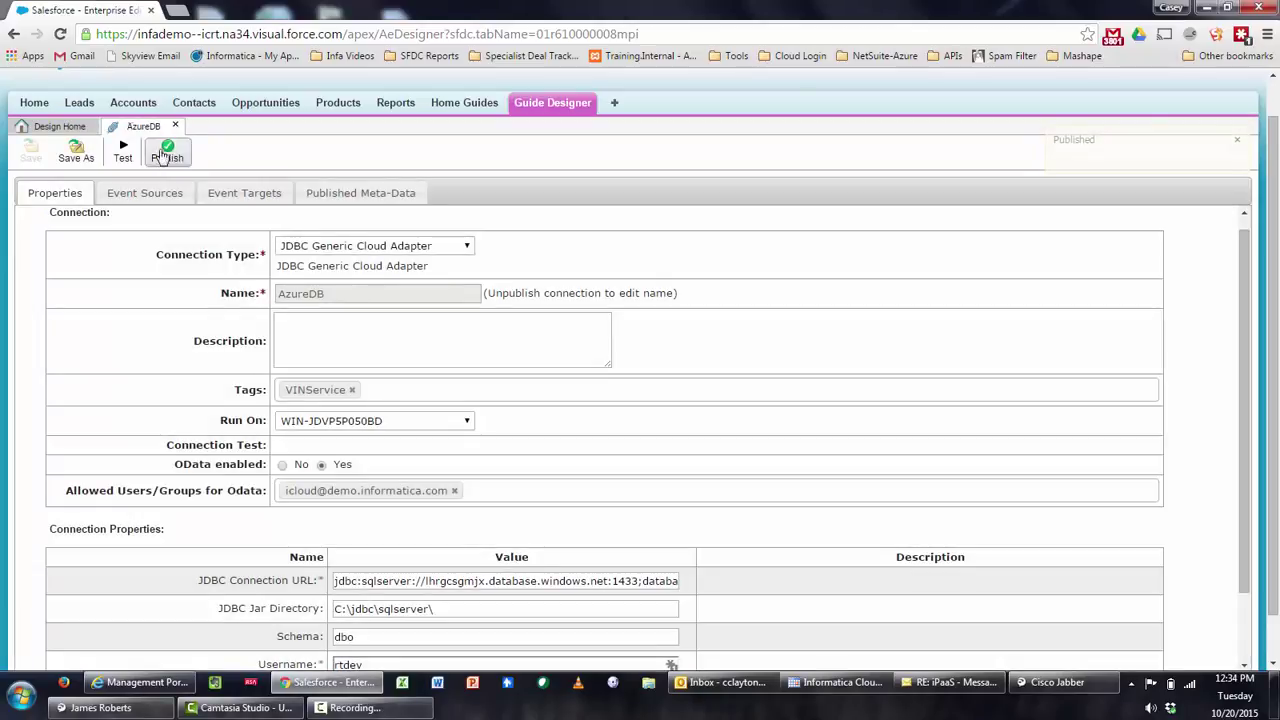
Copy AzureDB's OData Service URL from Design Home and open Salesforce Setup in a new tab
left_click(70, 130)
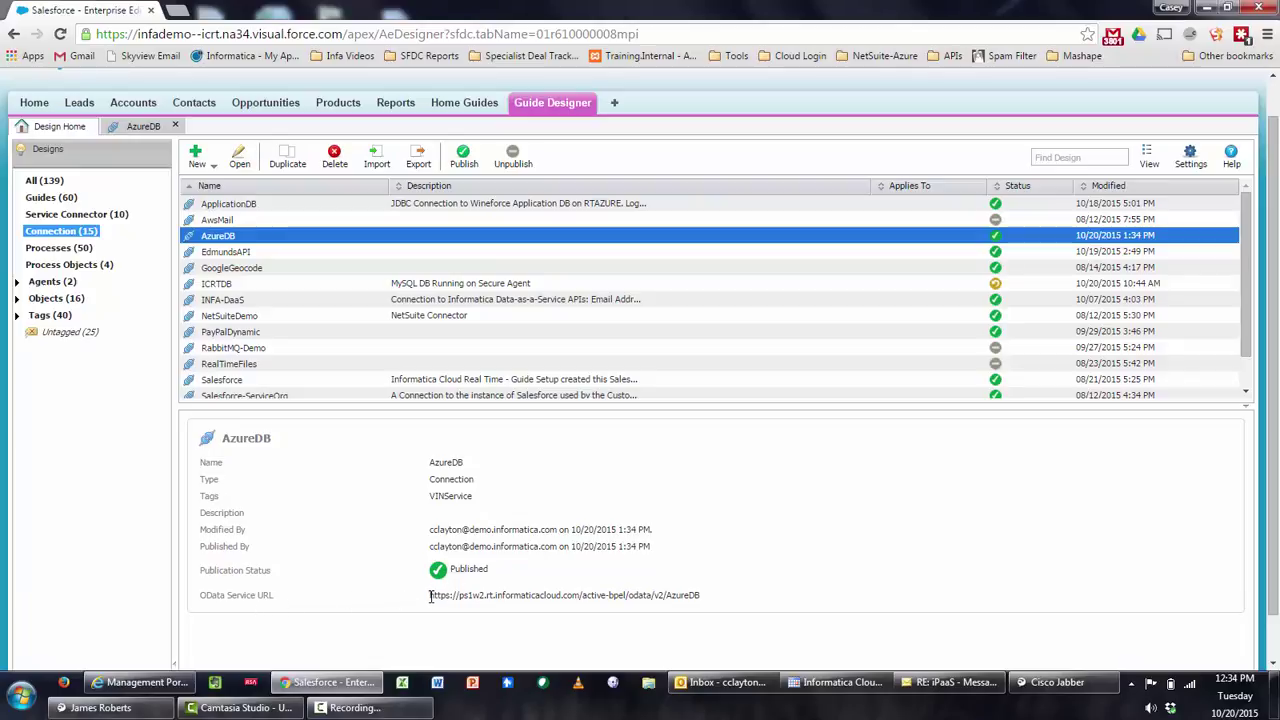
left_click_drag(432, 597, 703, 596)
key("ctrl+c")
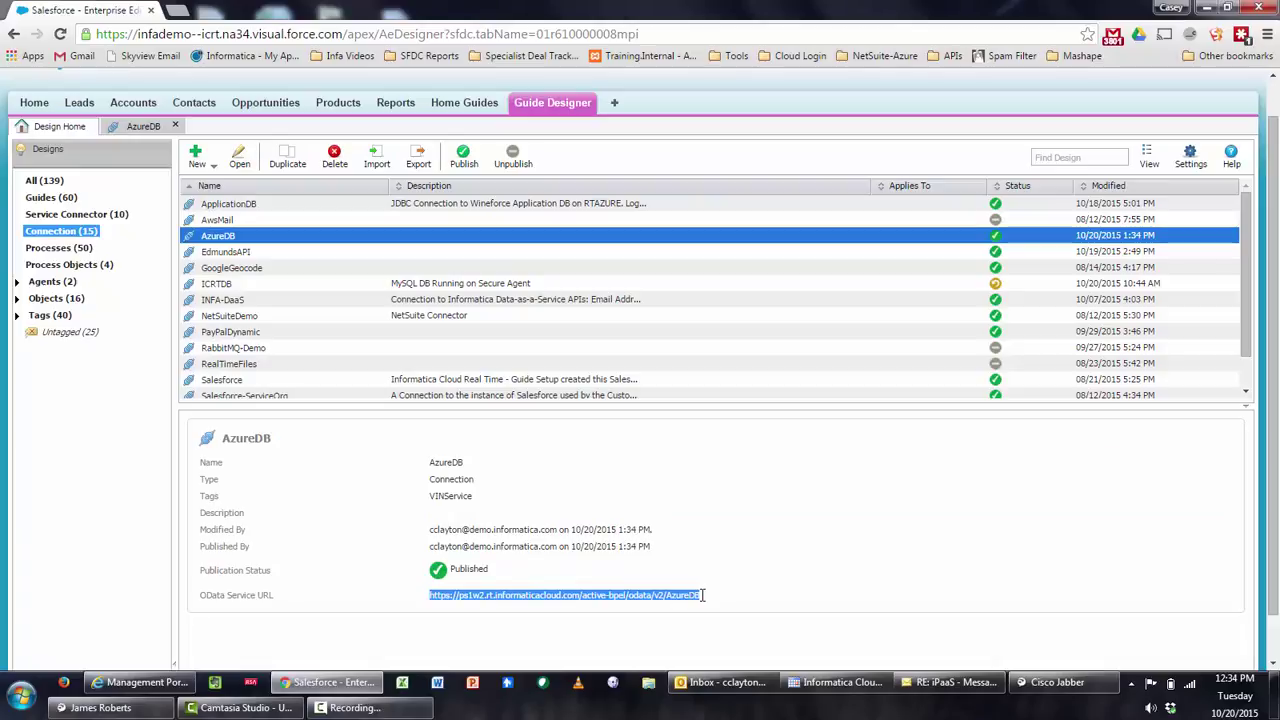
scroll(703, 595, "up", 1)
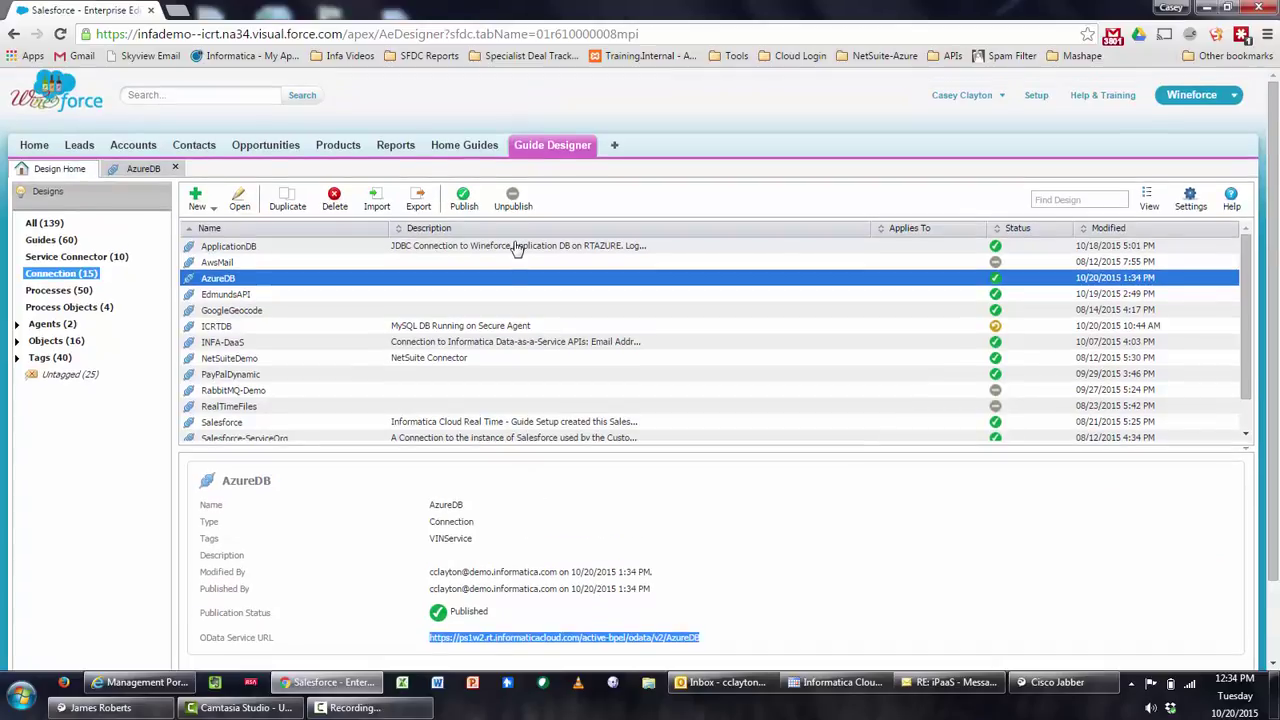
right_click(1033, 101)
left_click(1103, 112)
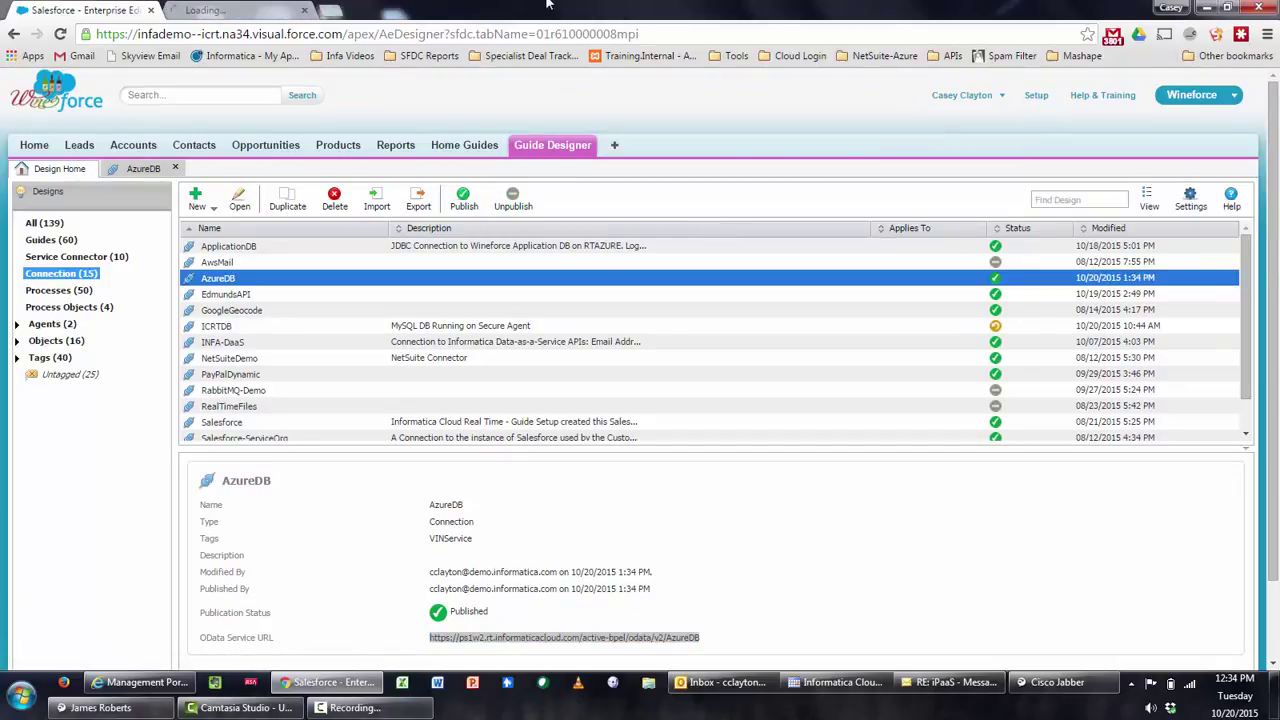
In the new Setup tab, filter Quick Find by 'exter' and open External Data Sources
left_click(249, 12)
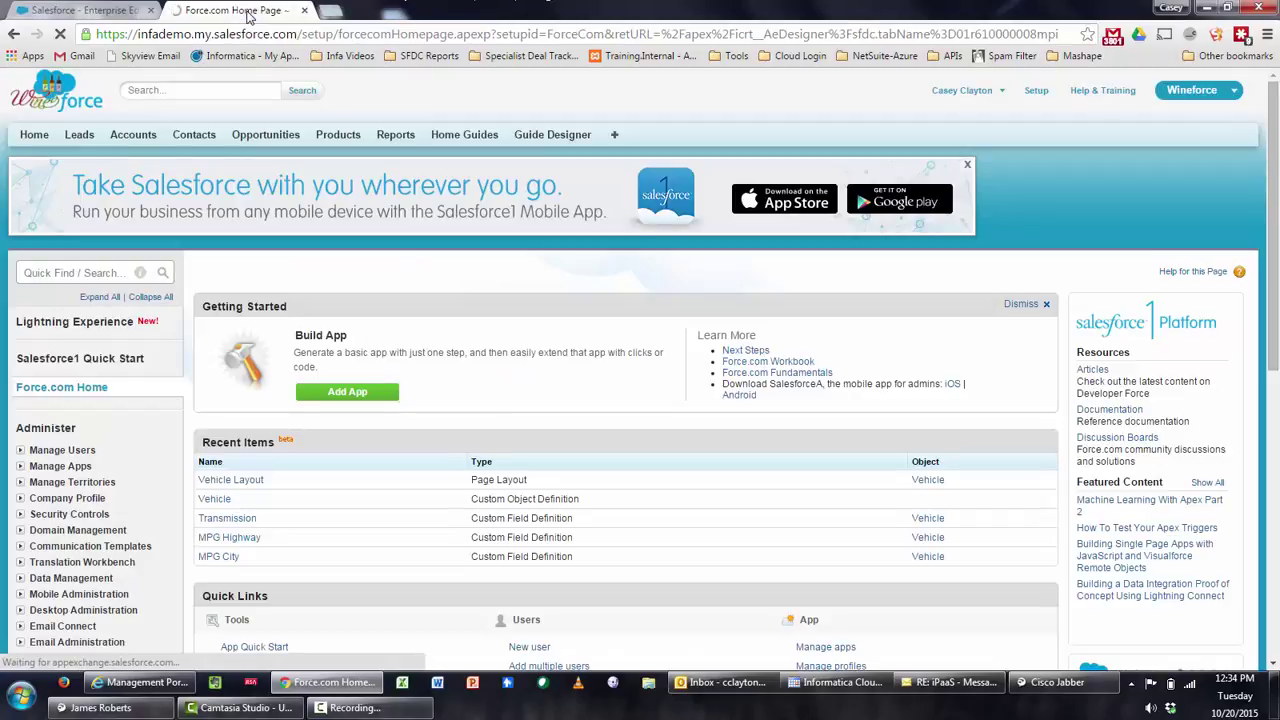
left_click(23, 273)
type("externa")
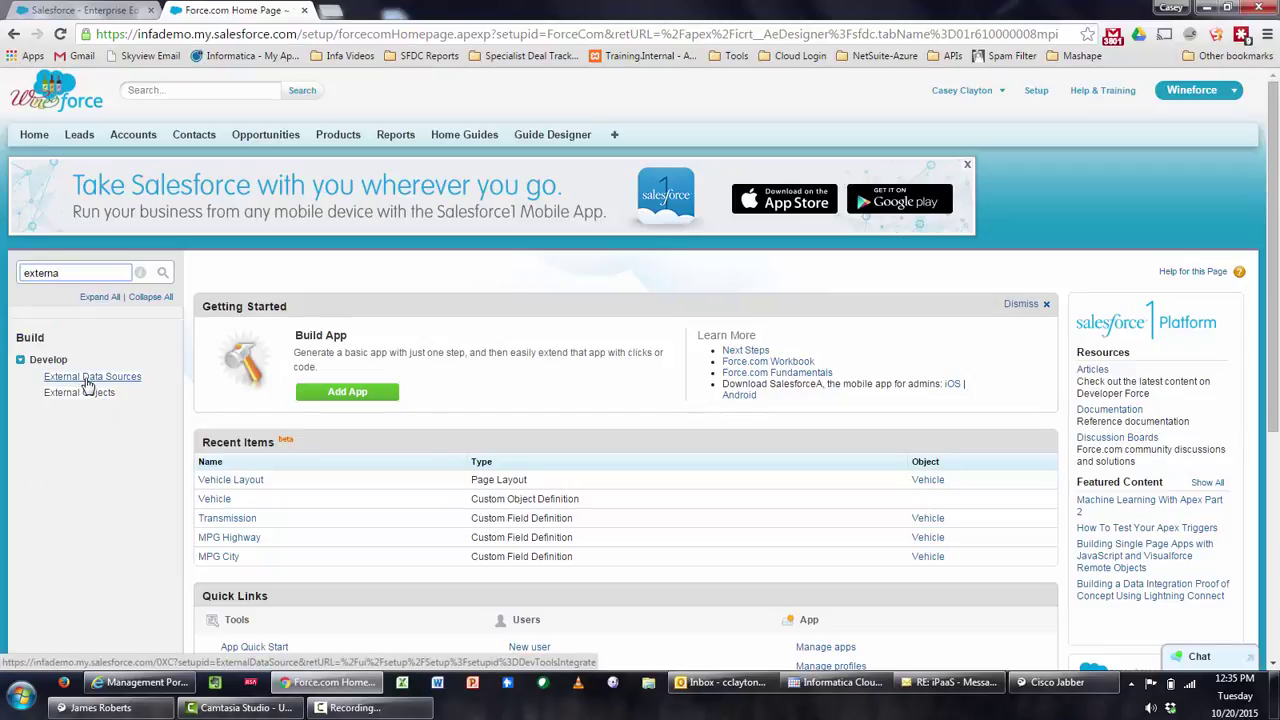
left_click(88, 377)
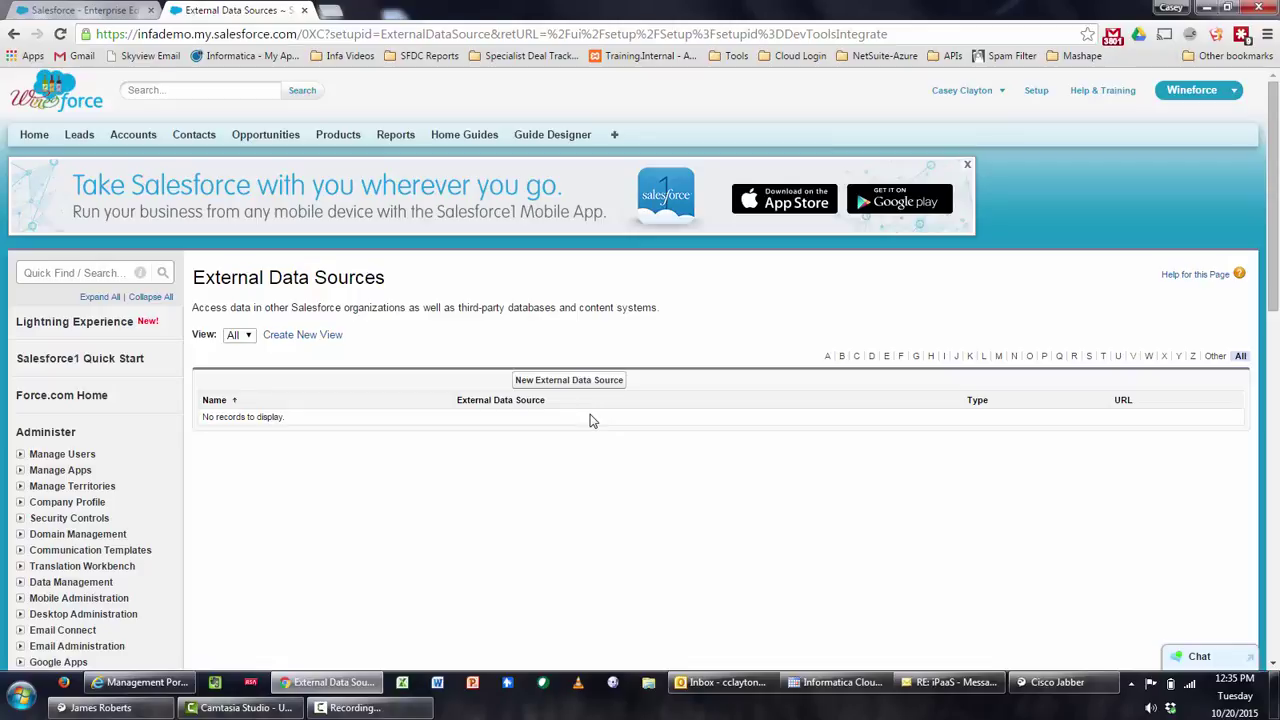
Start a new external data source labelled MyAzureDB with type Lightning Connect: OData 2.0
left_click(587, 385)
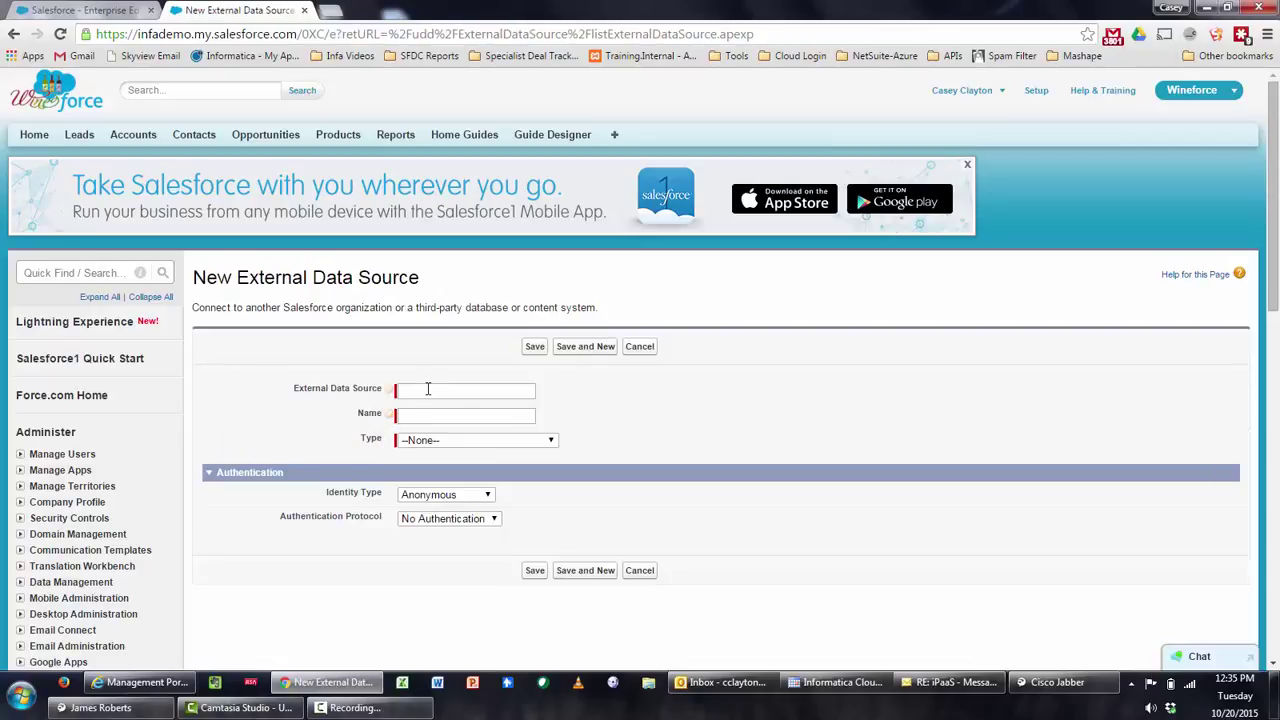
left_click(429, 389)
type("MyAzureDB")
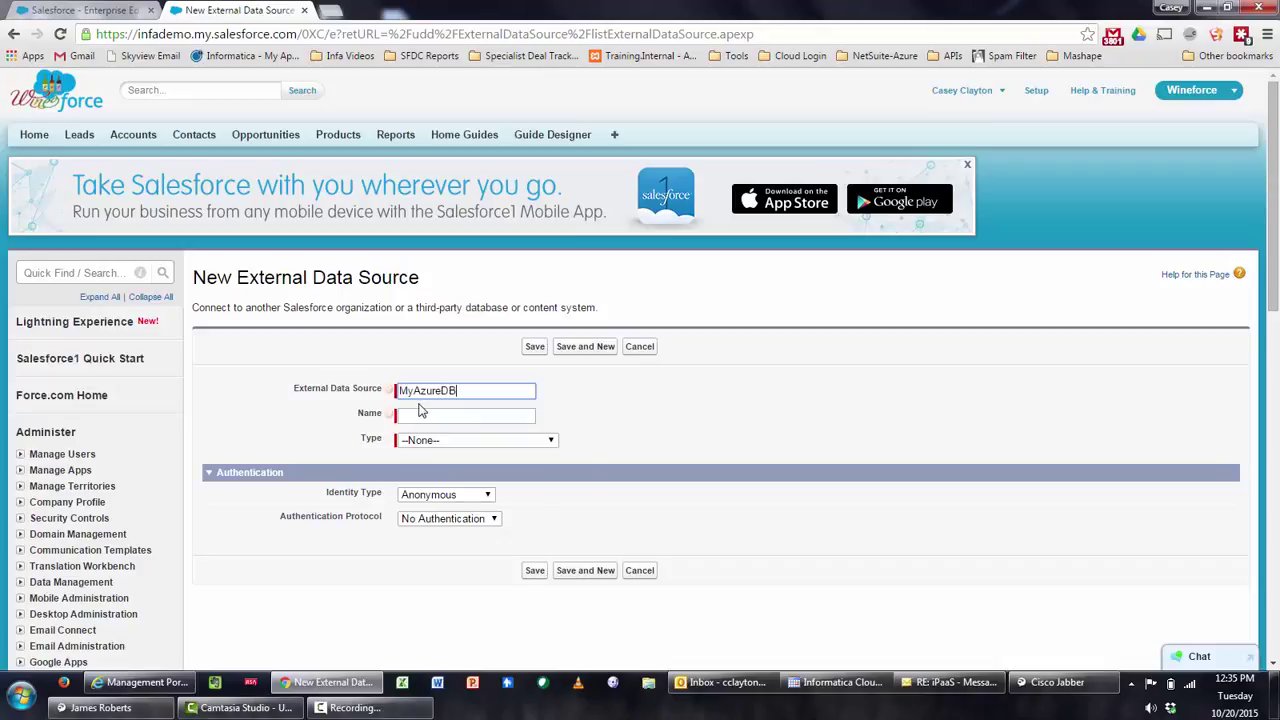
key("Tab")
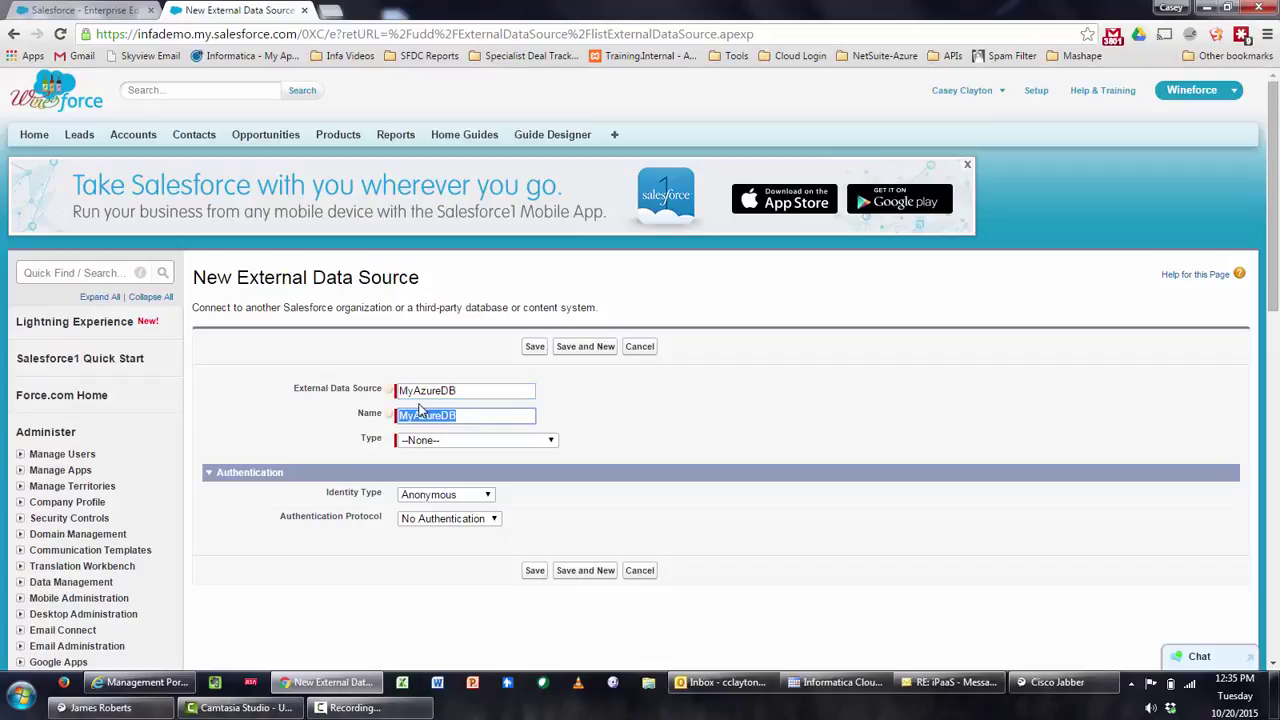
left_click(443, 445)
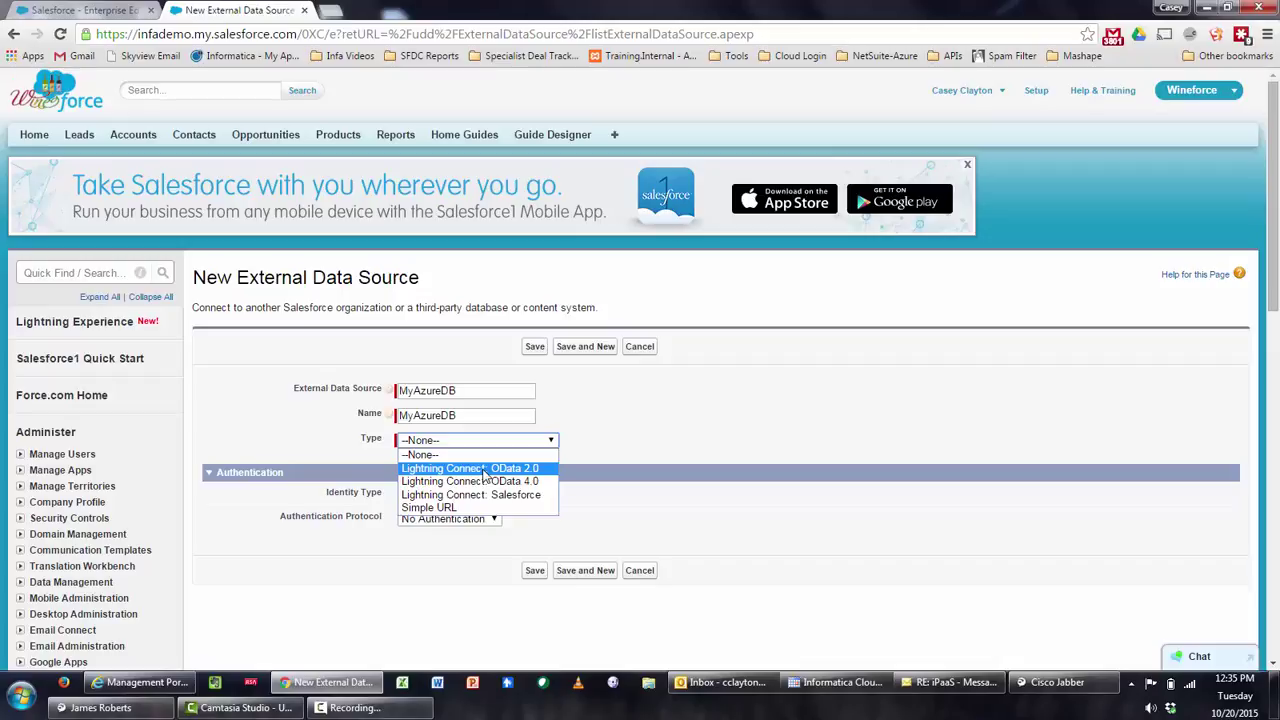
left_click(484, 468)
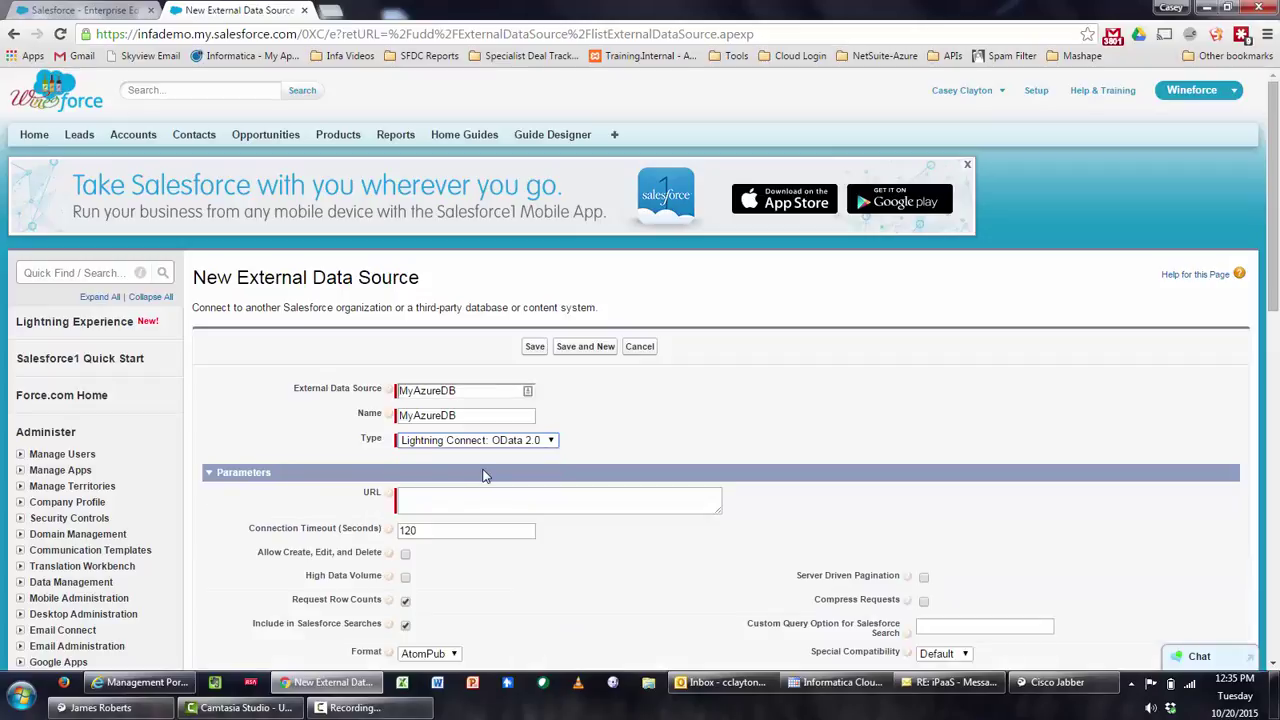
Paste the AzureDB OData service URL into the URL field
scroll(484, 476, "down", 1)
left_click(418, 432)
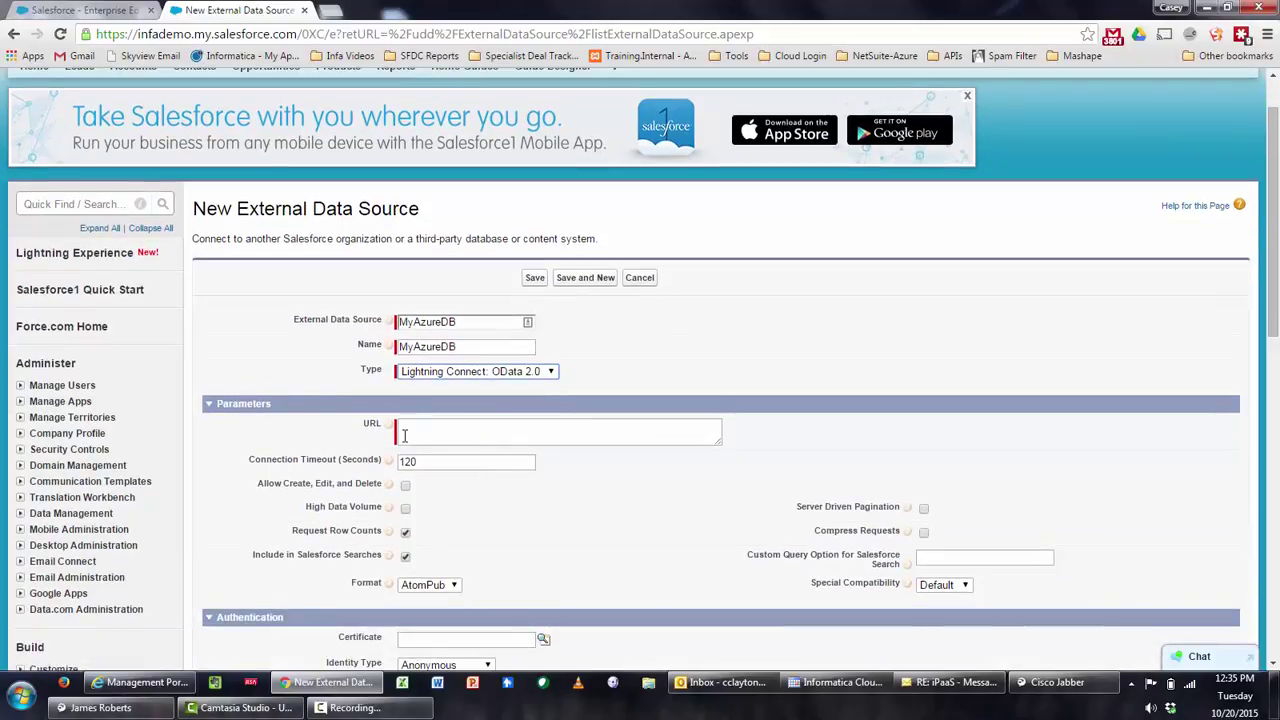
key("ctrl+v")
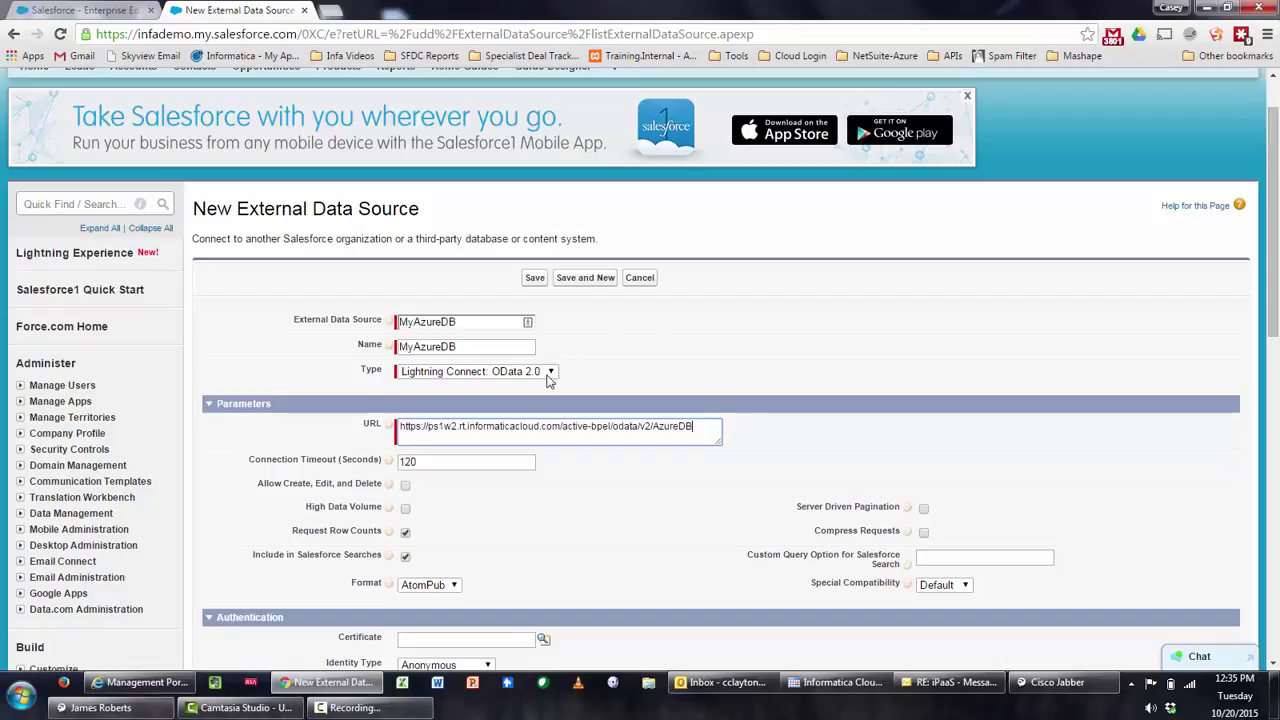
scroll(494, 437, "down", 2)
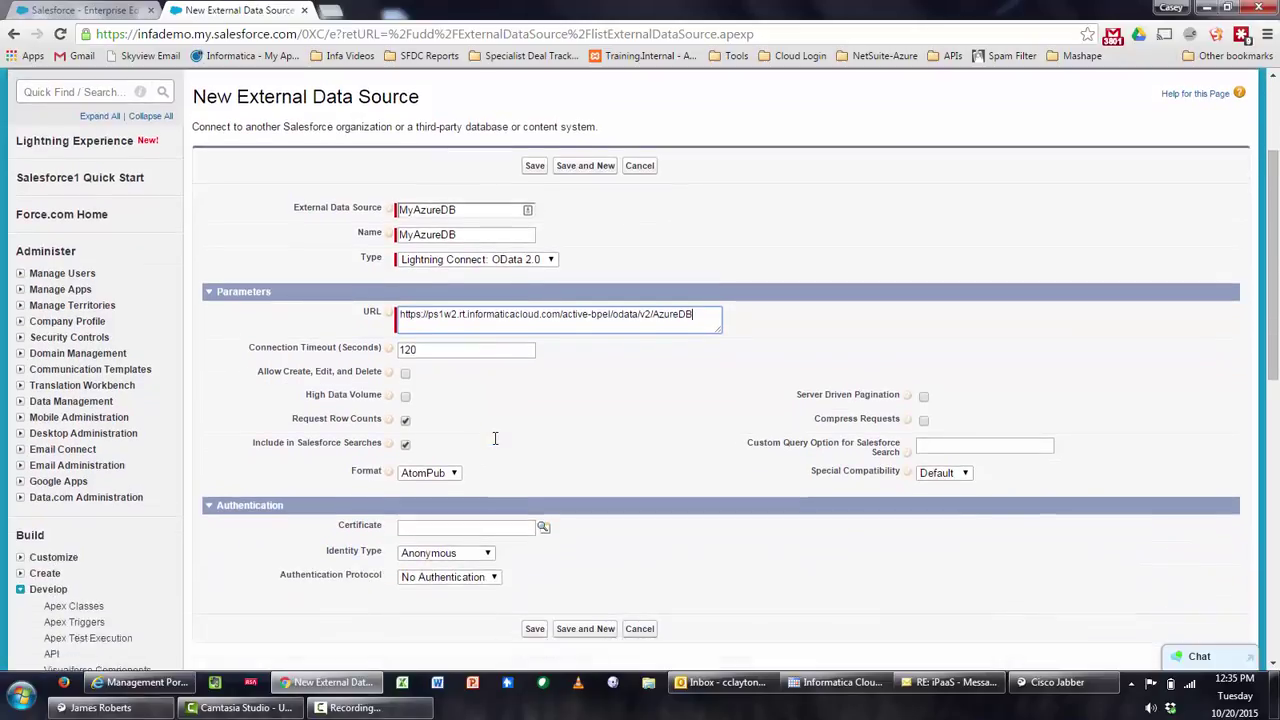
scroll(585, 452, "down", 1)
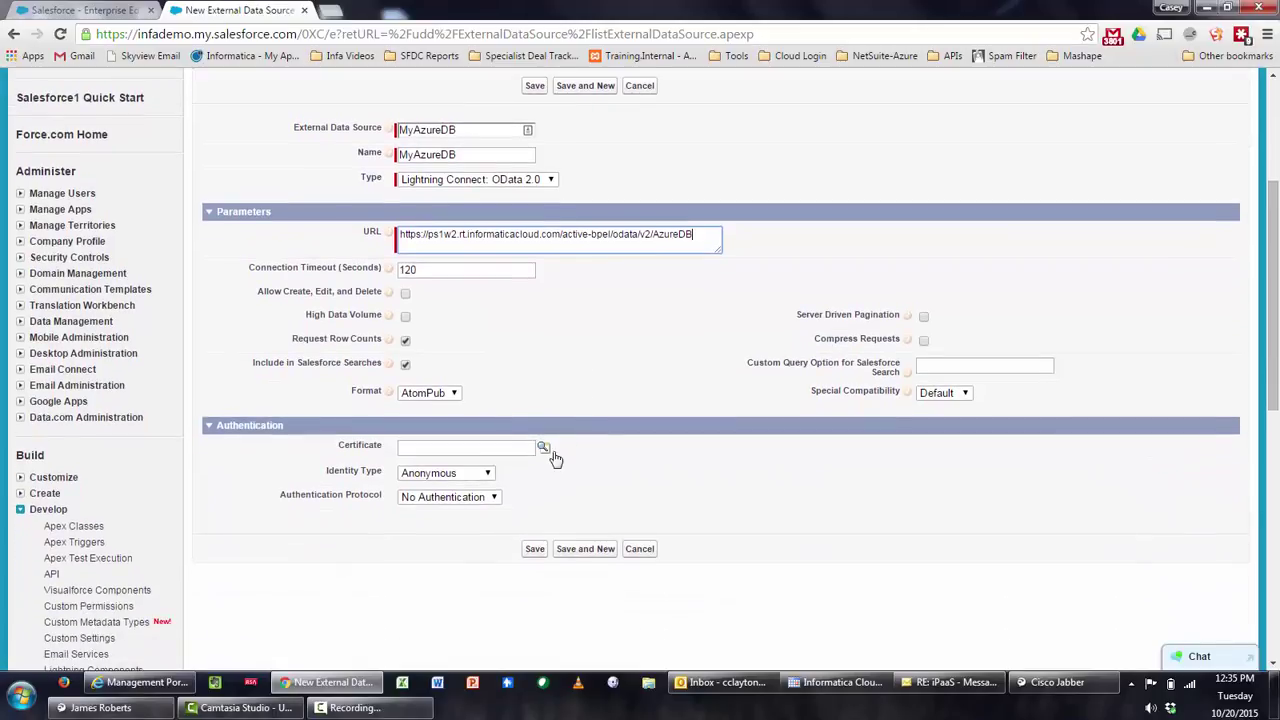
Set Identity Type to Named Principal and Authentication Protocol to Password Authentication
left_click(487, 478)
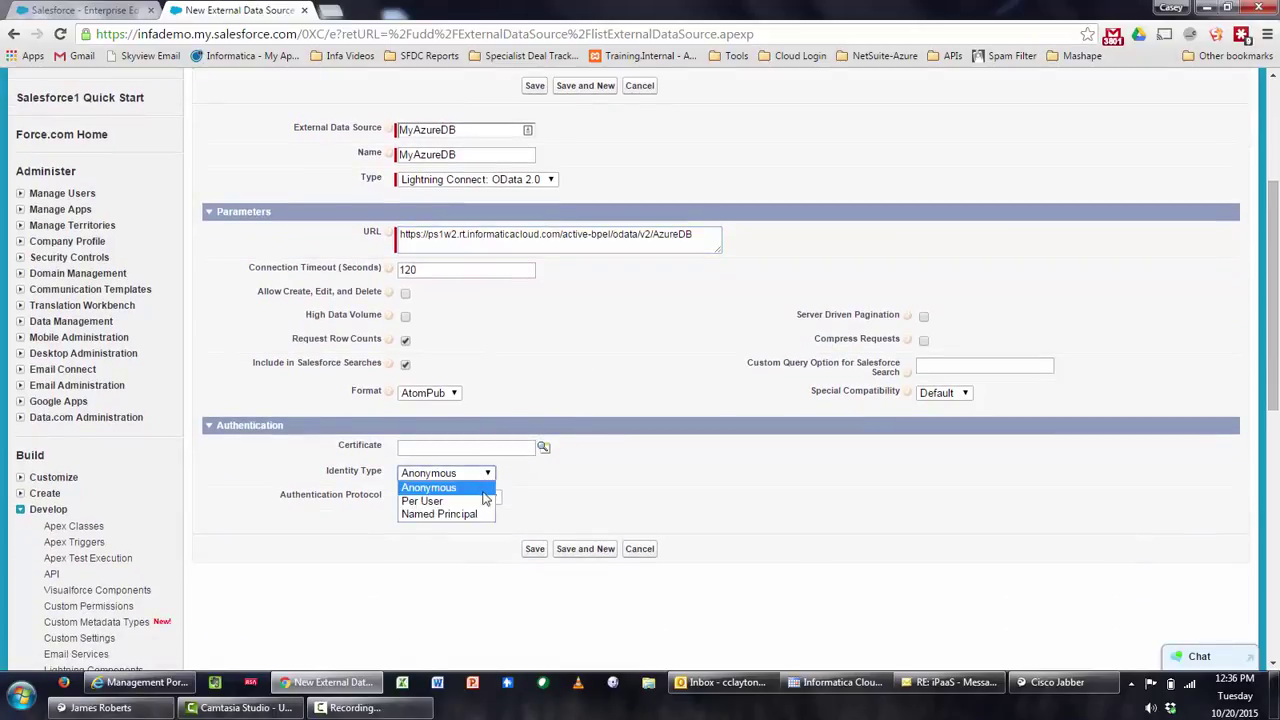
left_click(478, 514)
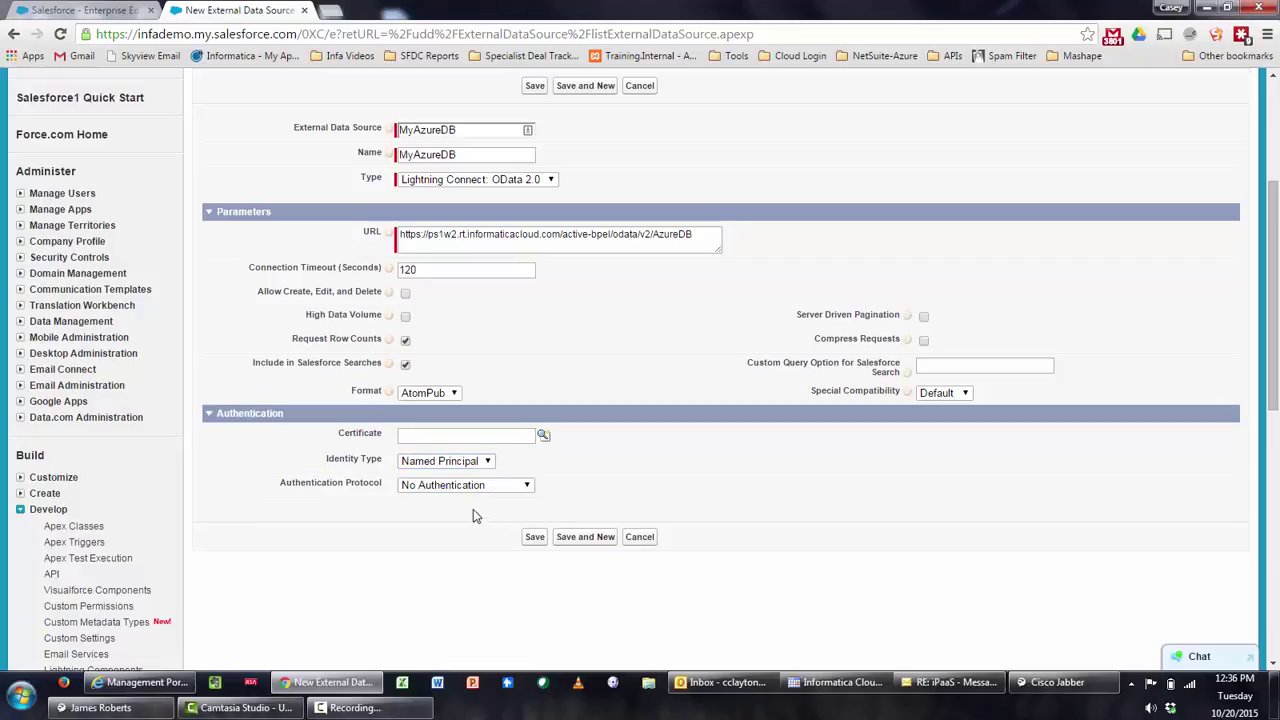
left_click(473, 486)
left_click(470, 526)
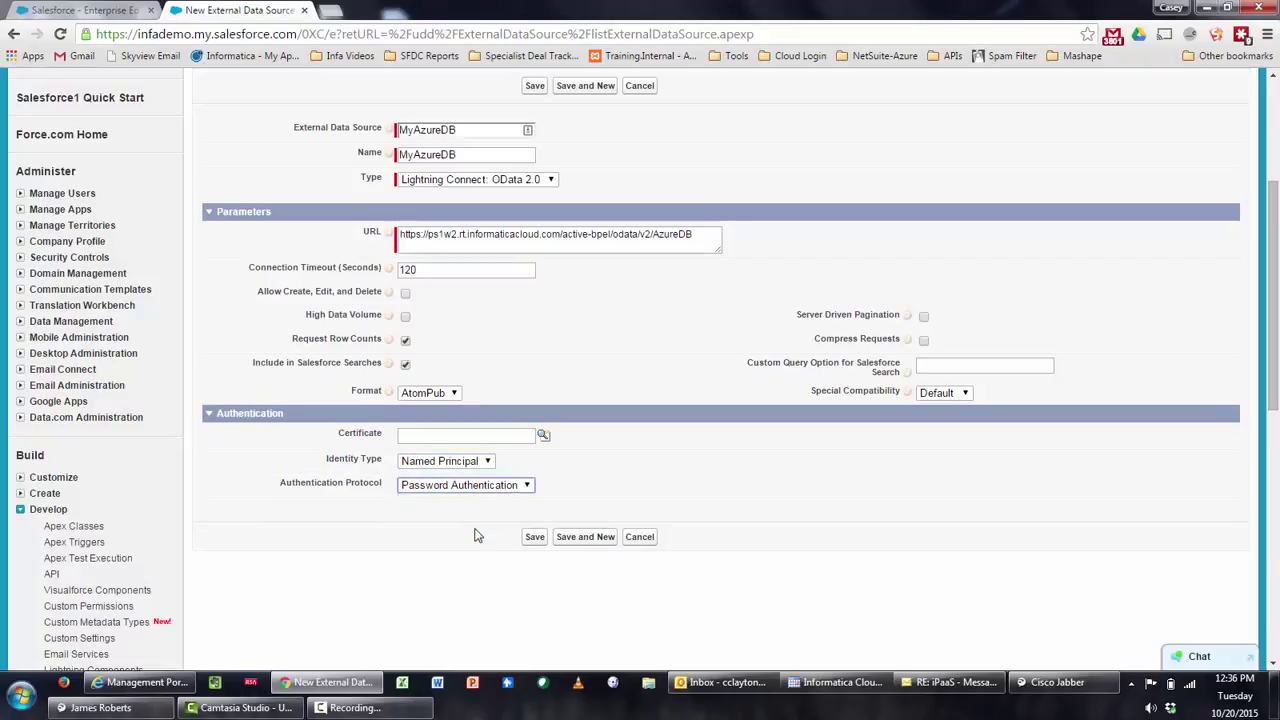
Enter the service account's username and password, then save MyAzureDB
left_click(447, 512)
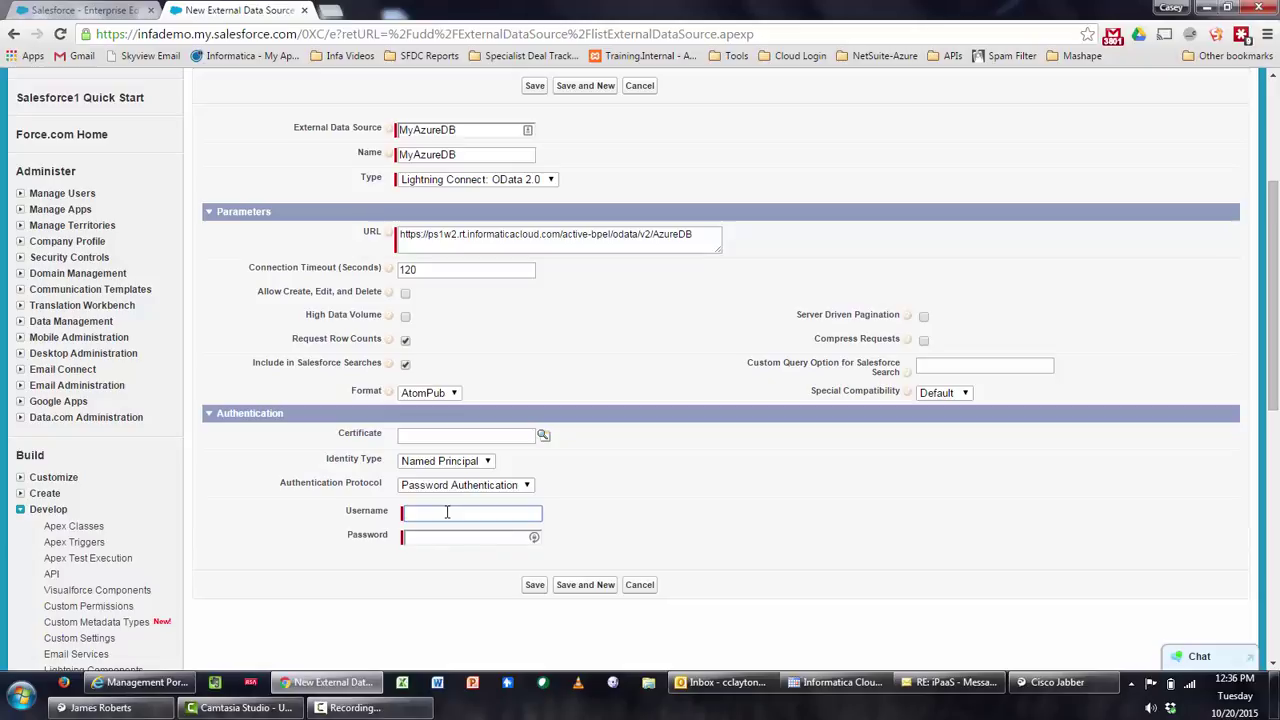
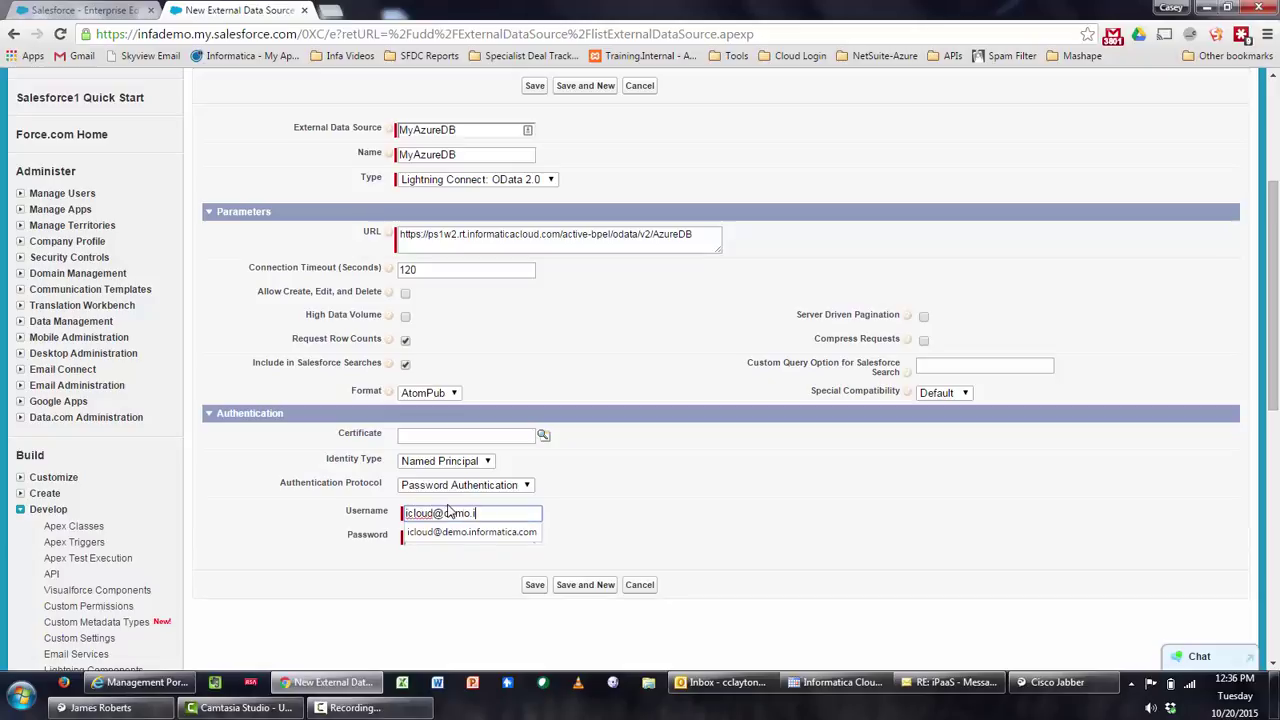
key("Down")
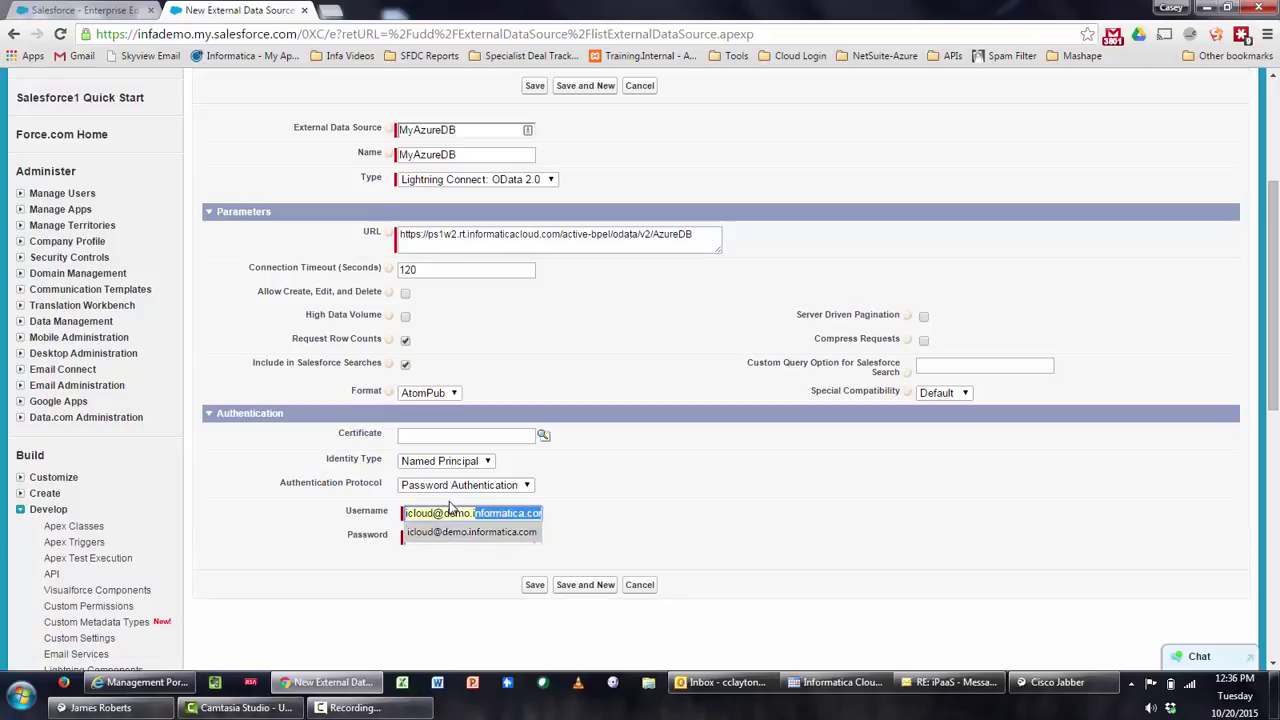
key("Return")
key("Tab")
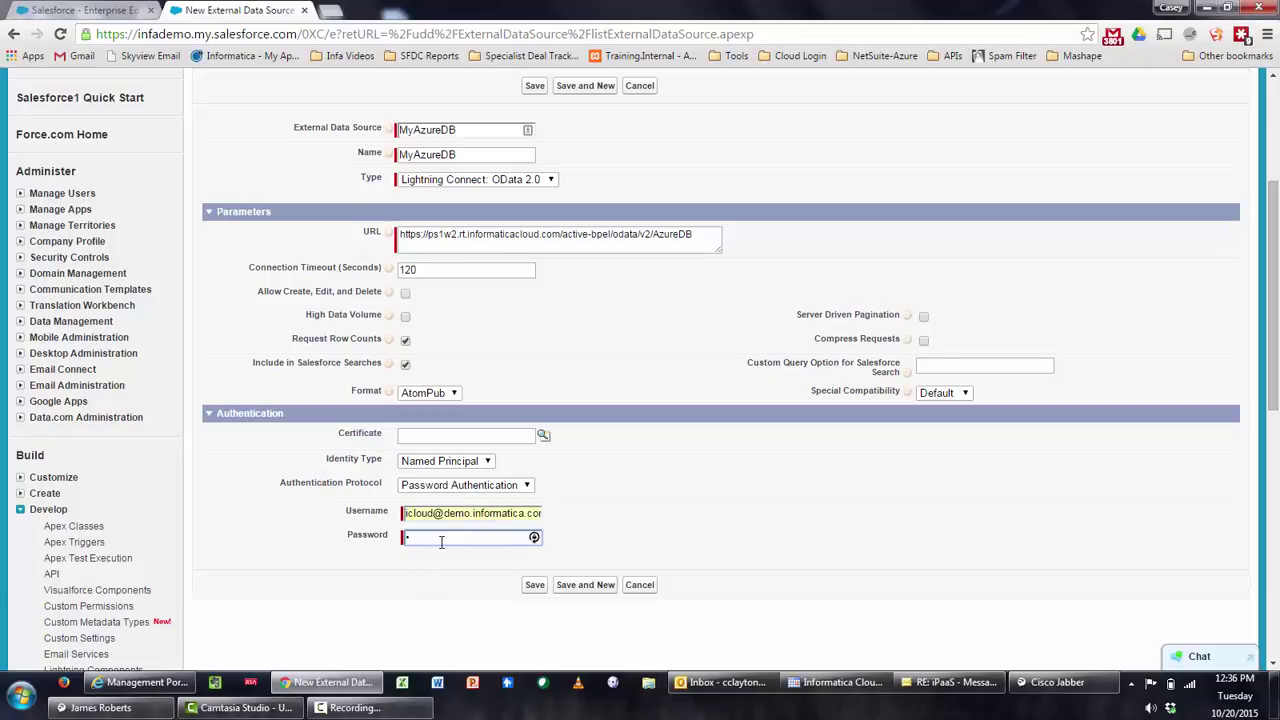
type("•••••••••")
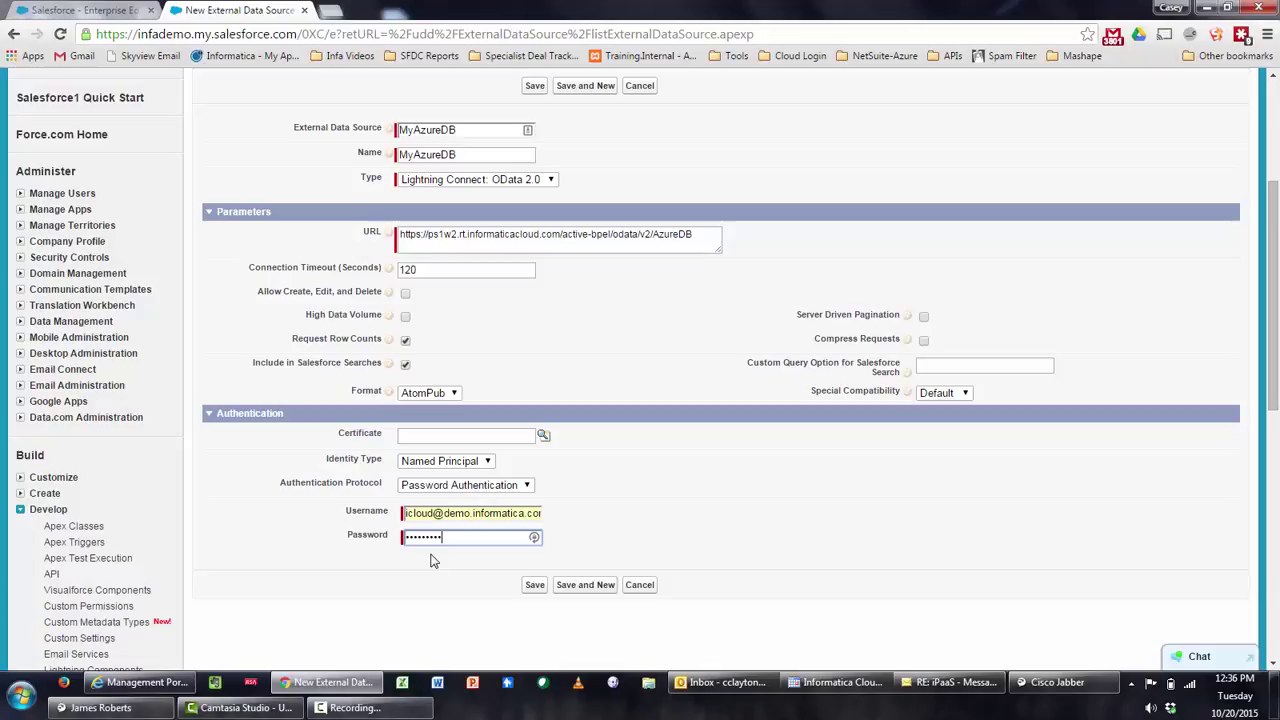
type("•")
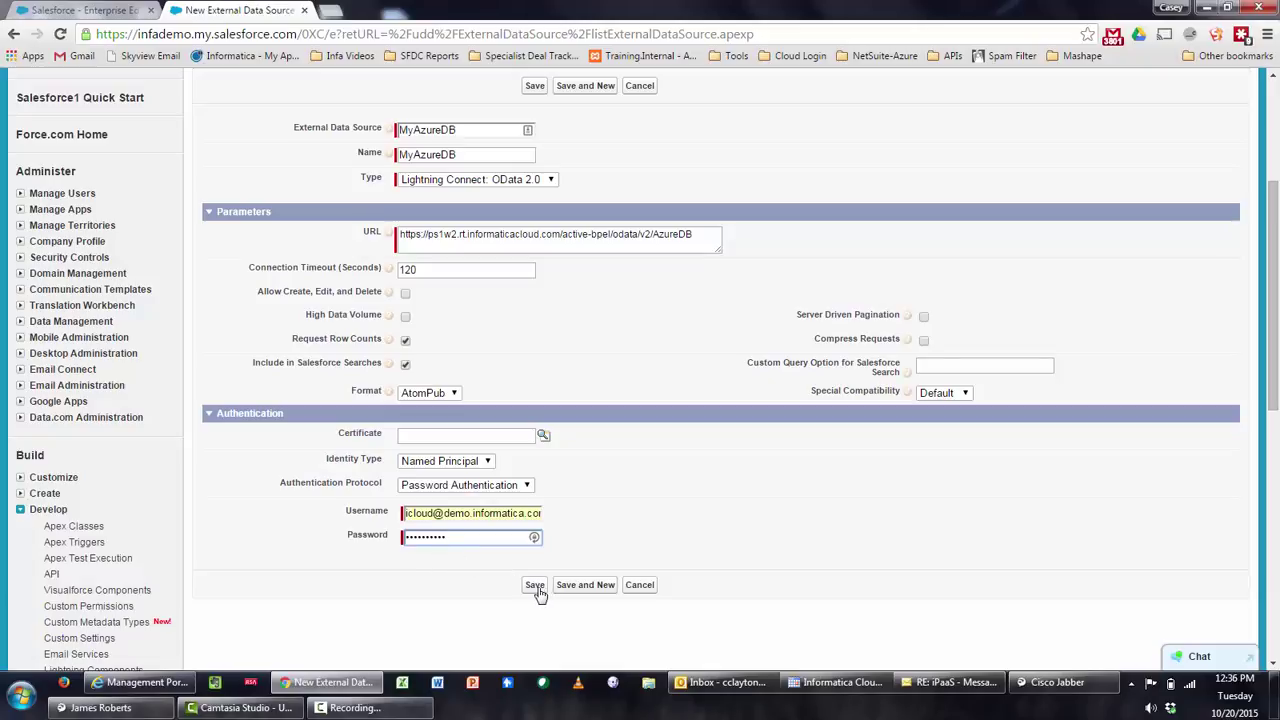
left_click(537, 590)
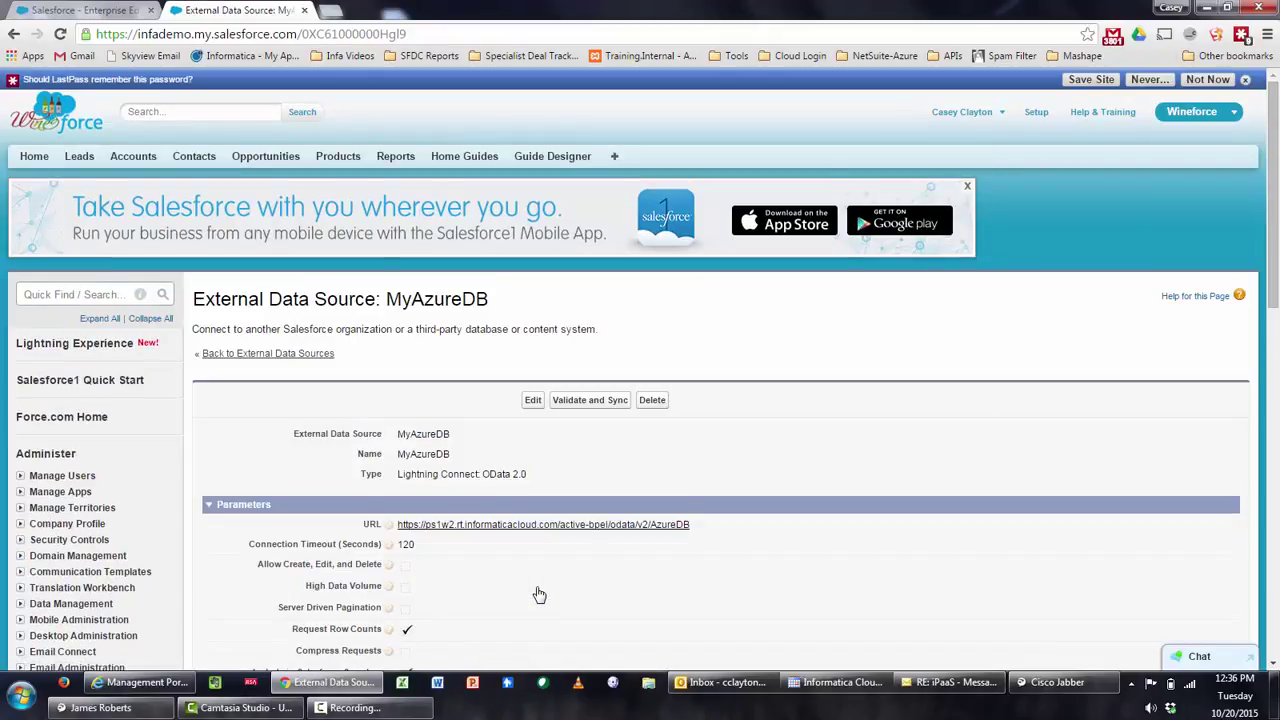
Scroll through MyAzureDB's detail page to review its OData URL, 120-second timeout and authentication
scroll(538, 595, "down", 2)
scroll(539, 595, "down", 1)
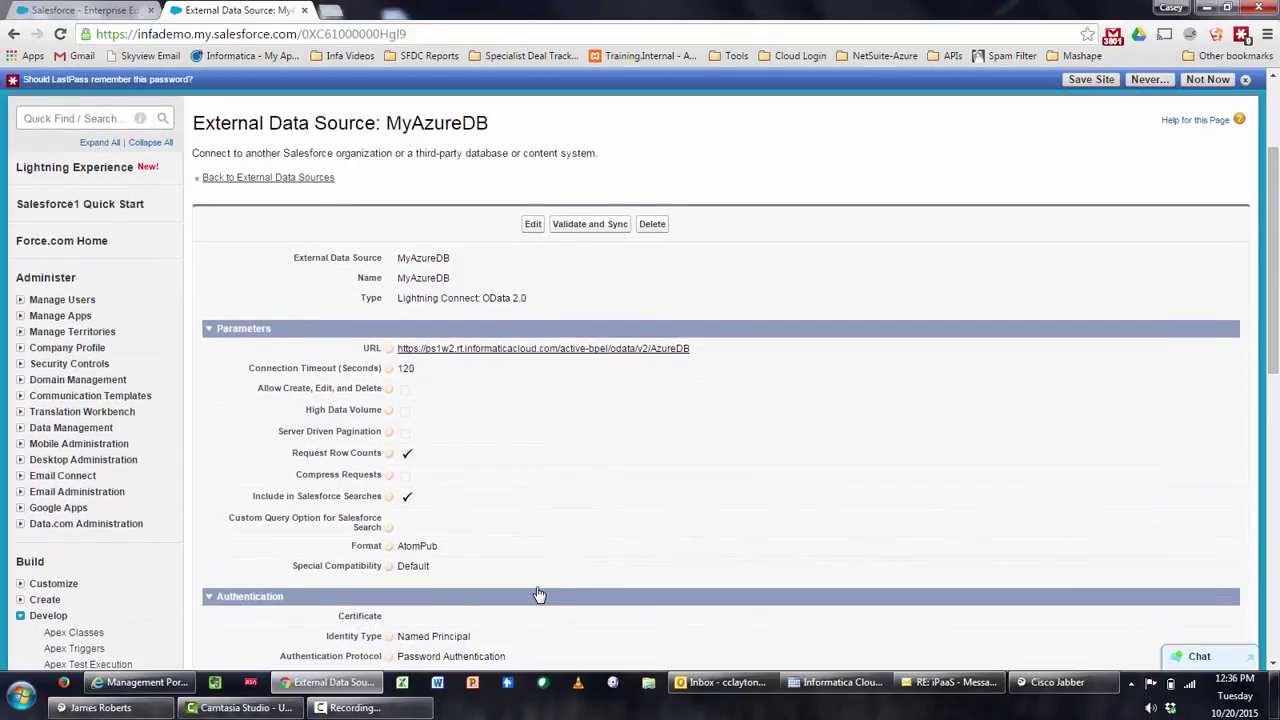
scroll(536, 594, "down", 1)
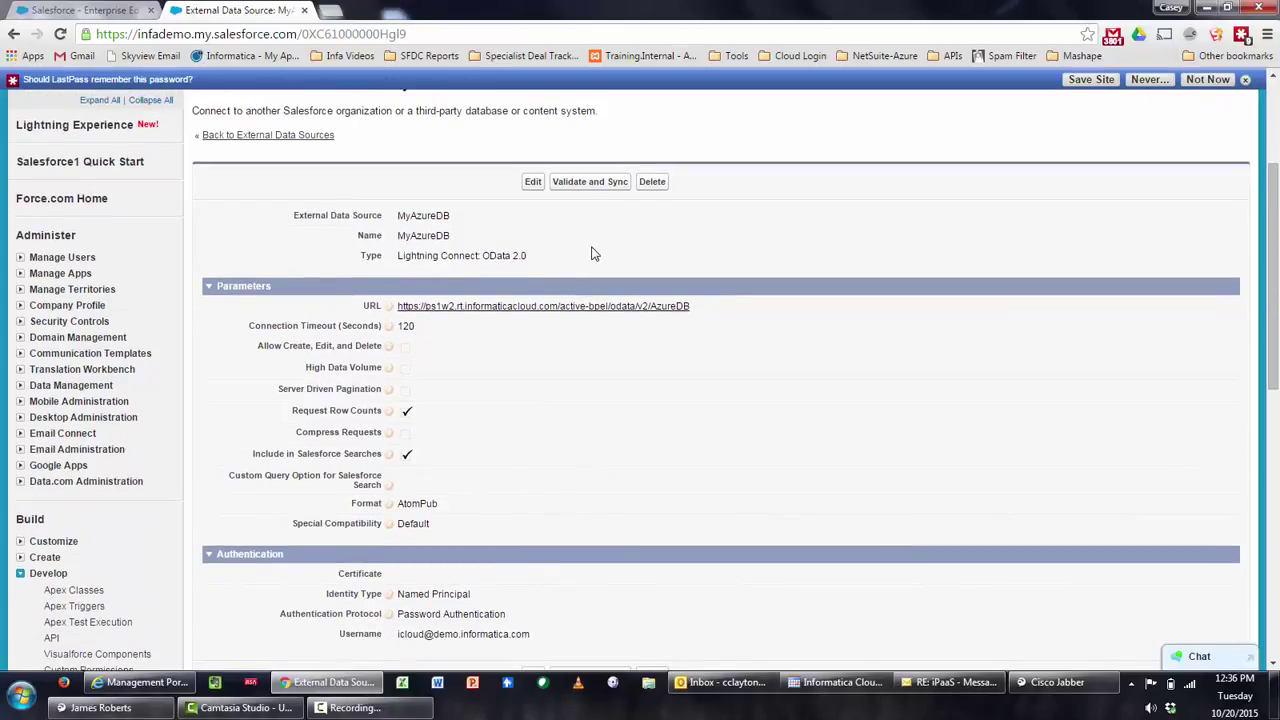
Validate MyAzureDB and select the DEMO_PARTS and VIN_DATA tables for syncing
left_click(594, 188)
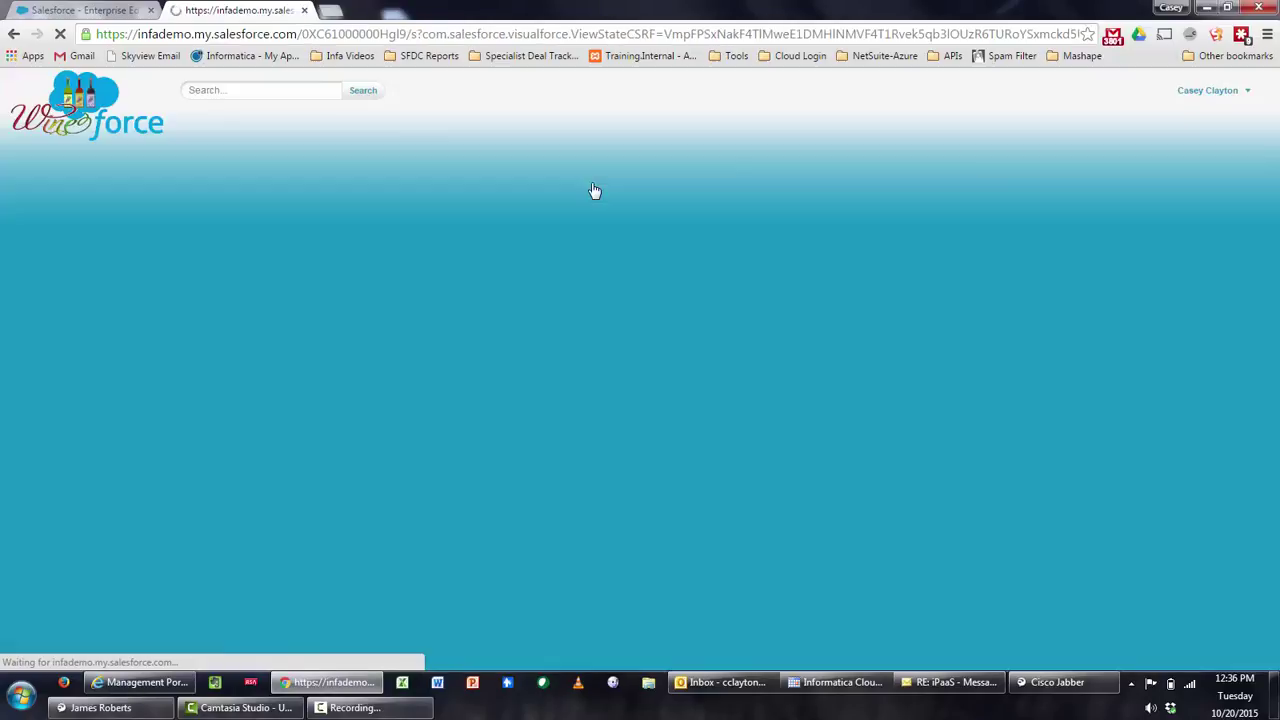
scroll(842, 347, "down", 3)
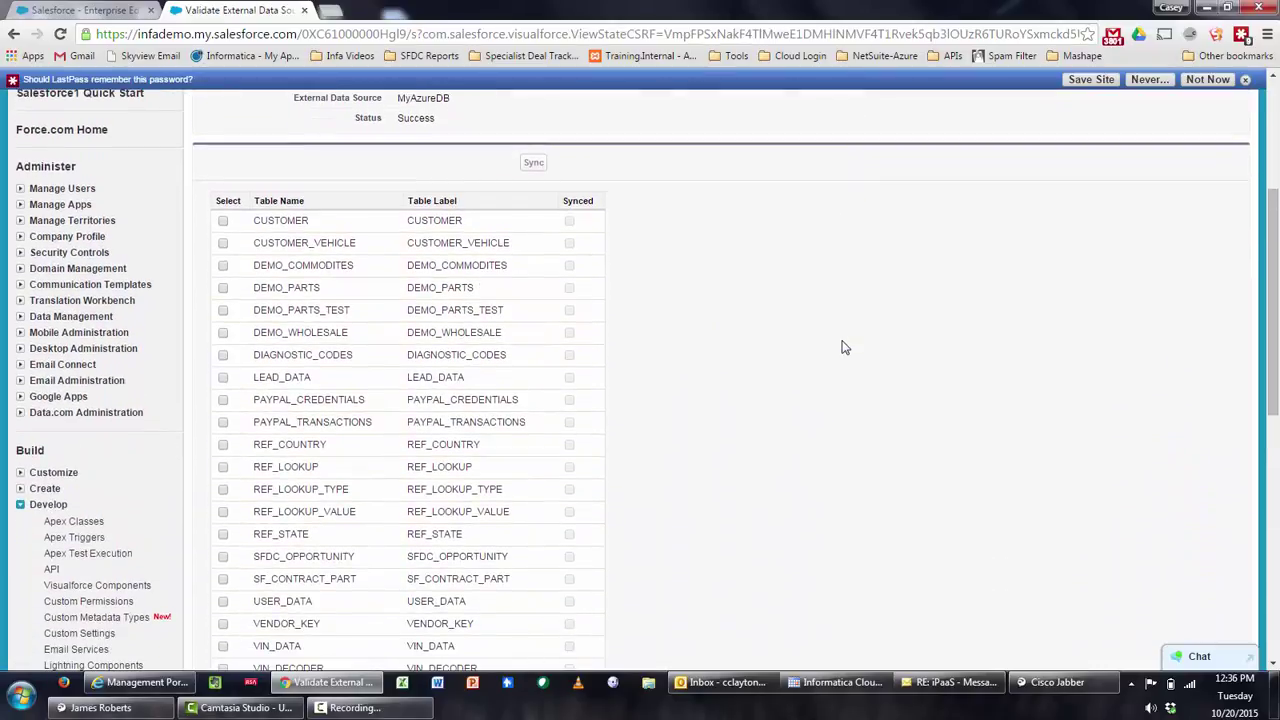
left_click(223, 288)
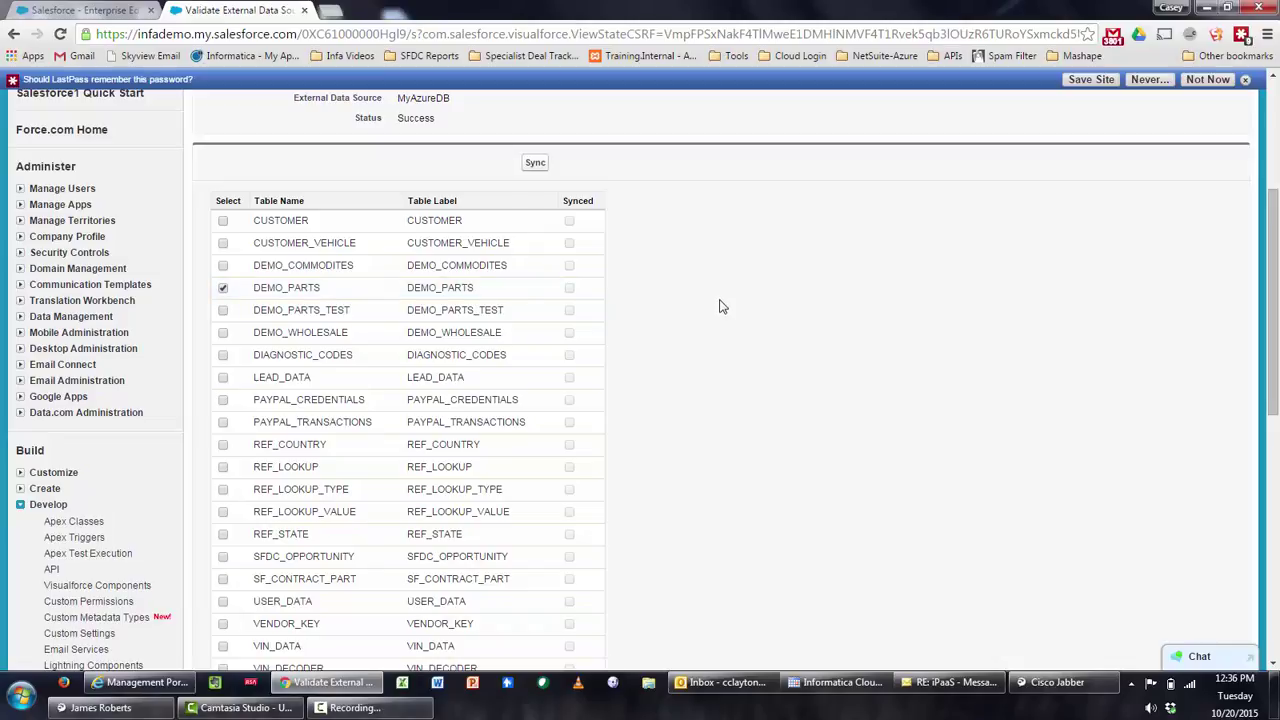
scroll(723, 306, "down", 1)
scroll(723, 306, "down", 1)
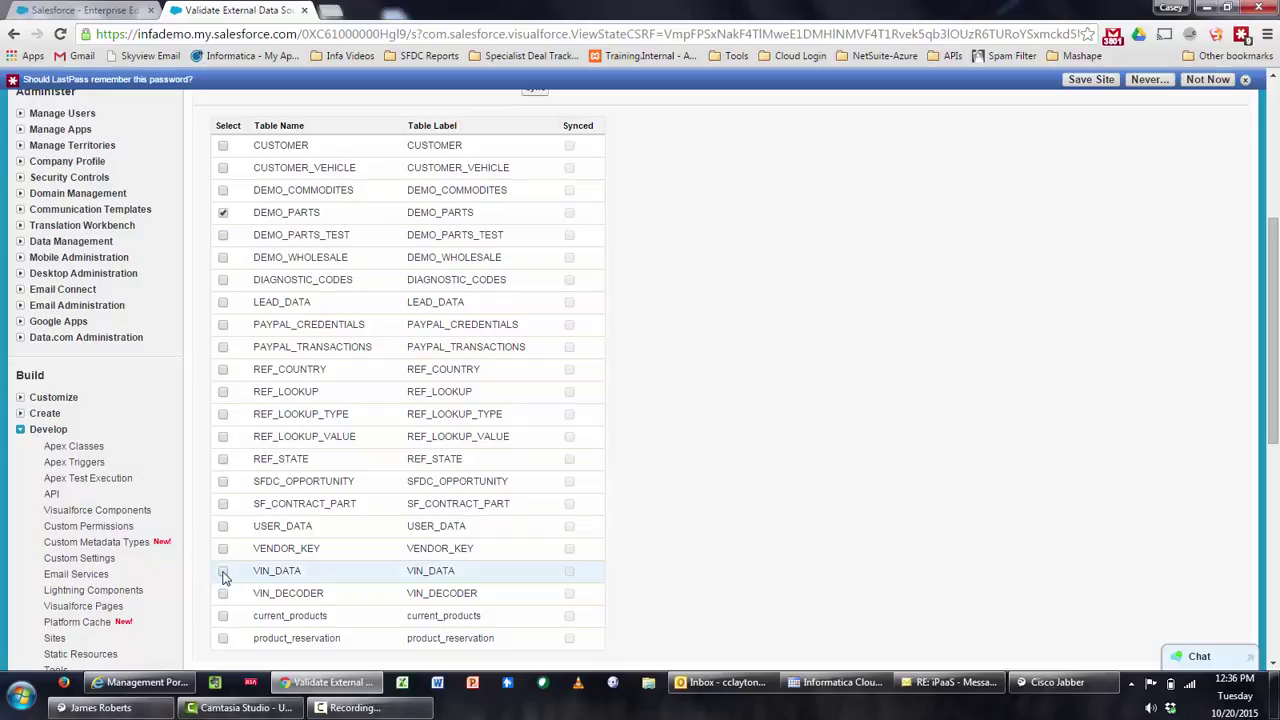
left_click(223, 571)
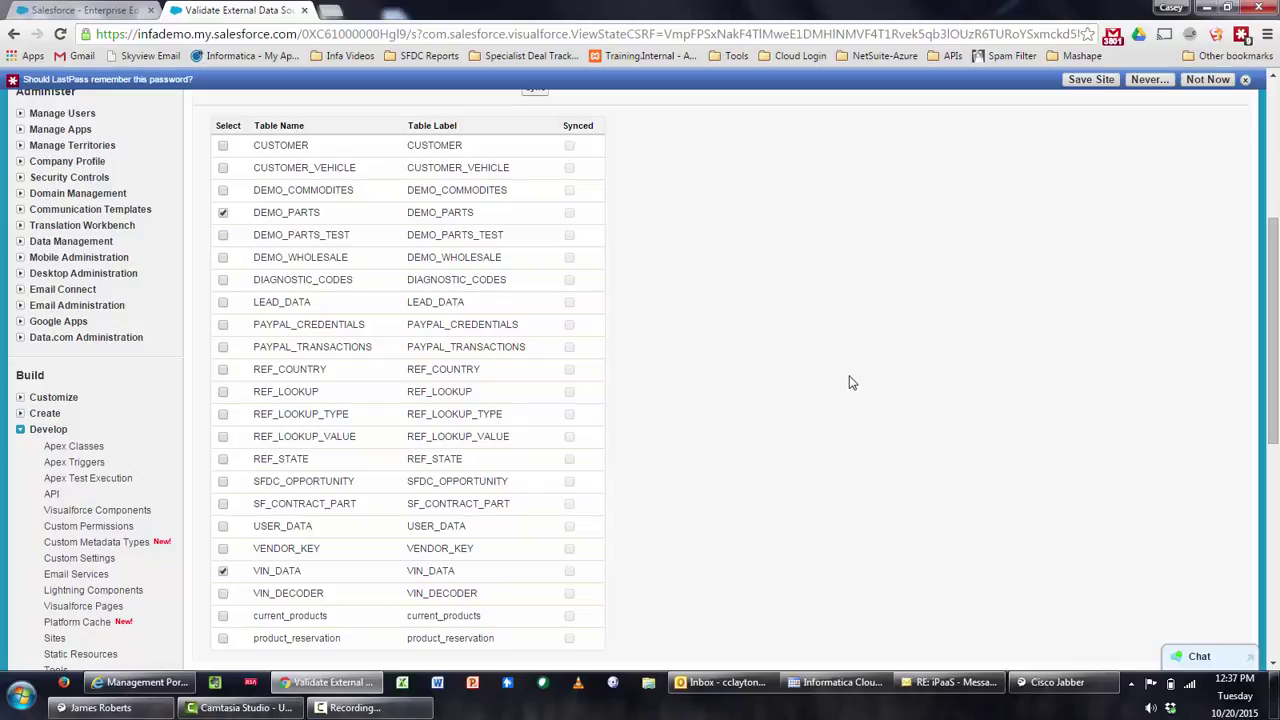
Sync the selected tables as external objects and dismiss the browser's save-password prompt
scroll(848, 383, "down", 1)
scroll(848, 383, "up", 2)
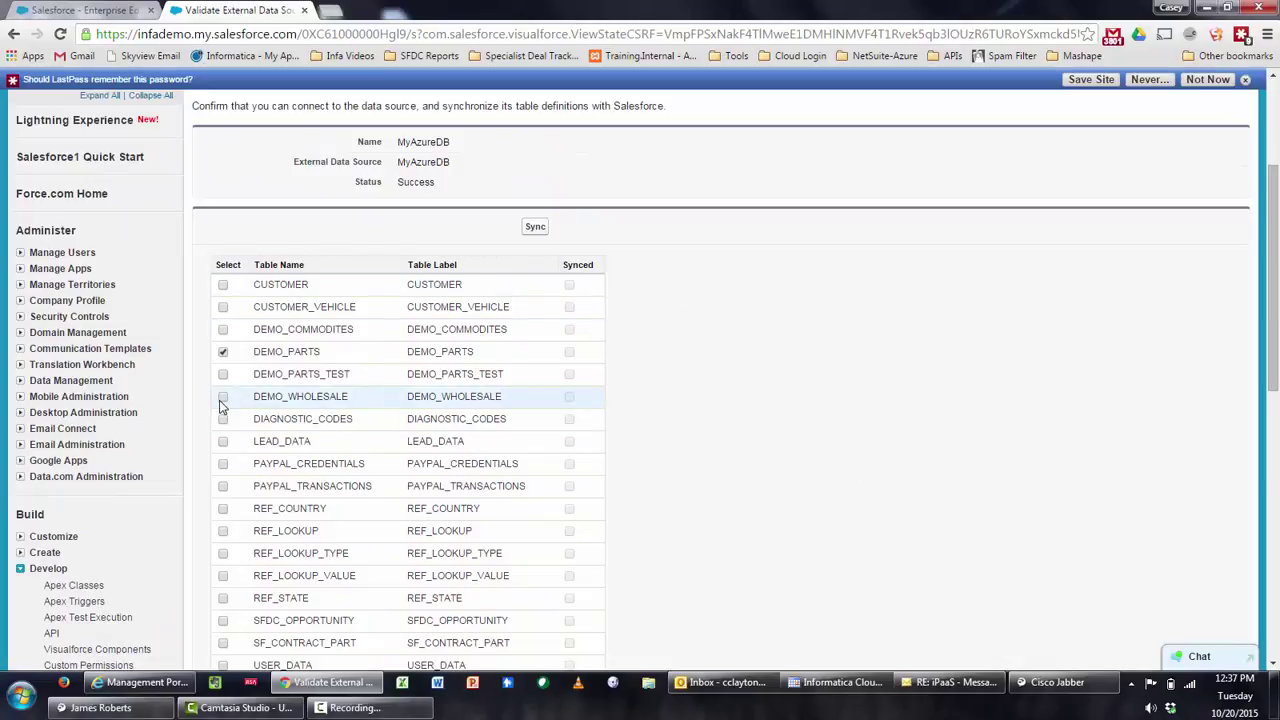
left_click(535, 230)
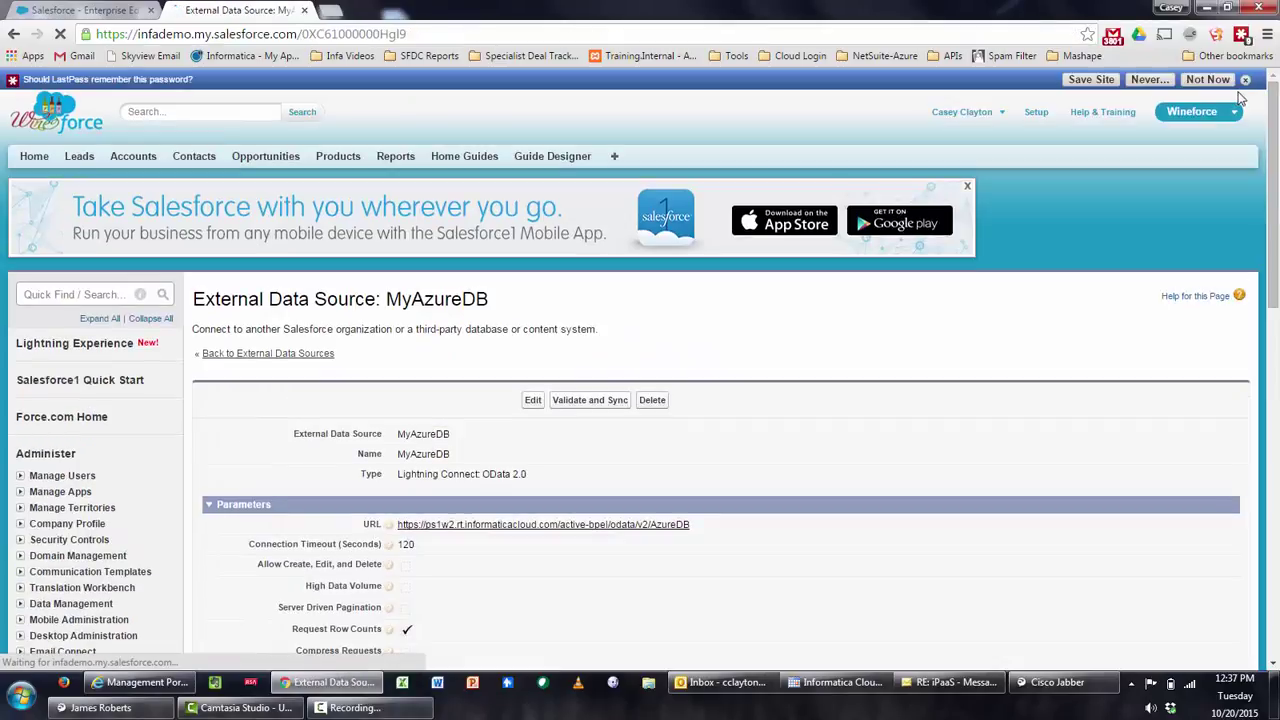
left_click(1245, 80)
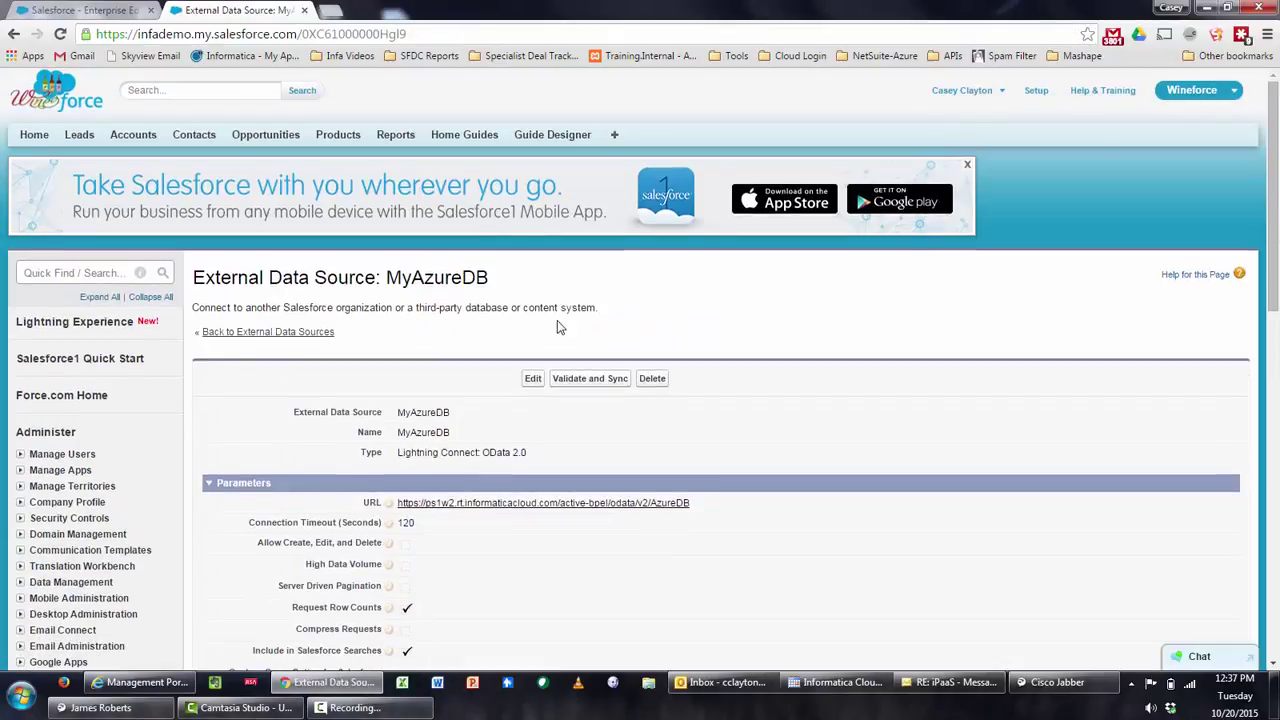
Open the VIN_DATA external object and start a new field under Custom Fields & Relationships
scroll(276, 344, "down", 4)
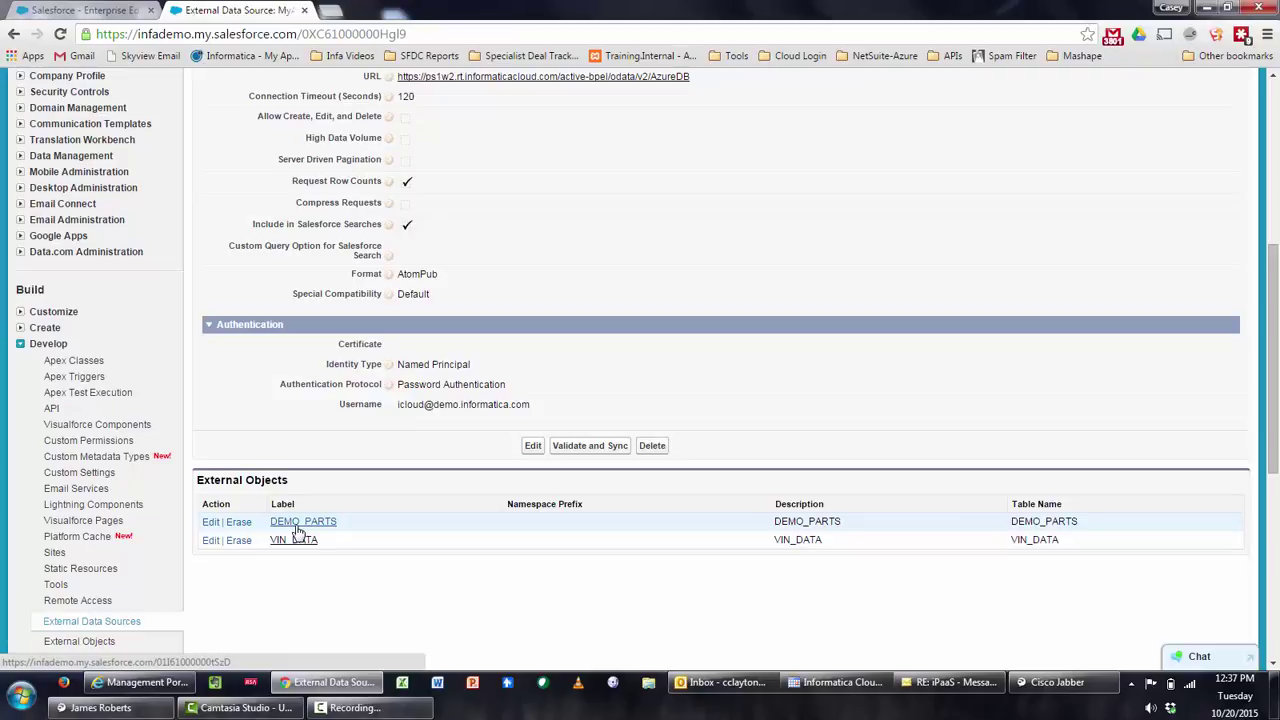
left_click(297, 546)
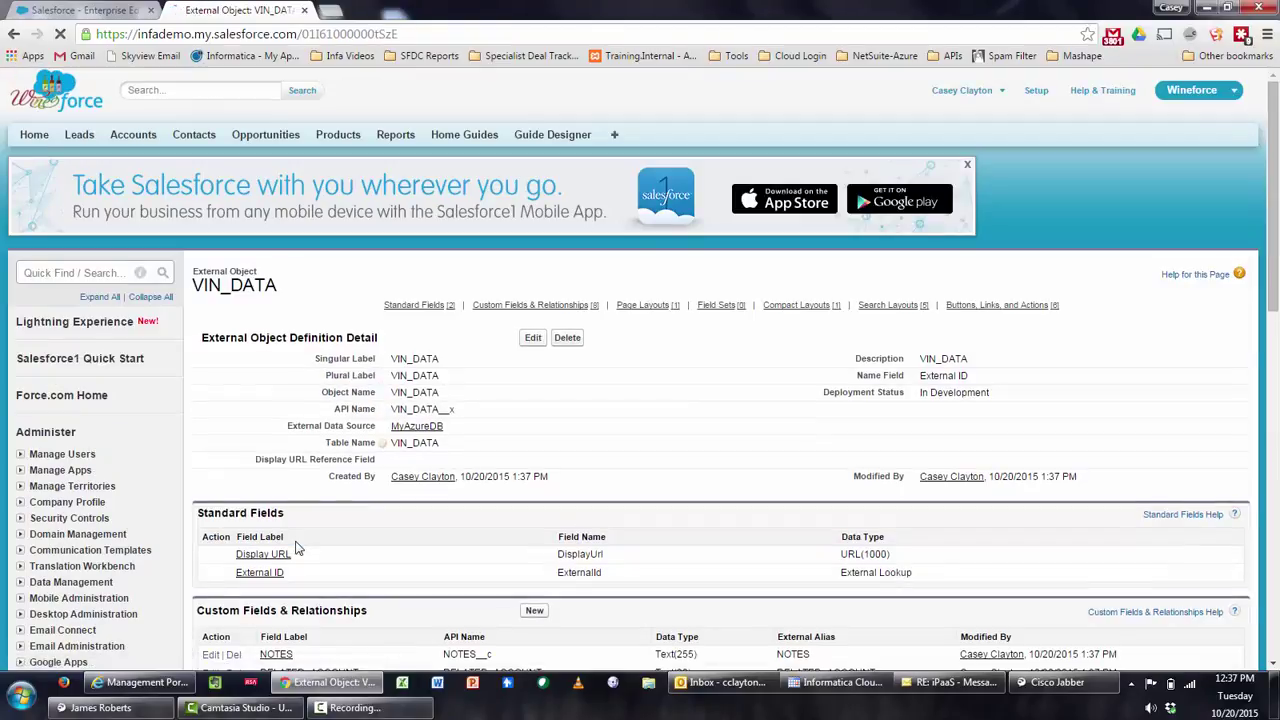
scroll(537, 415, "down", 1)
scroll(535, 416, "down", 2)
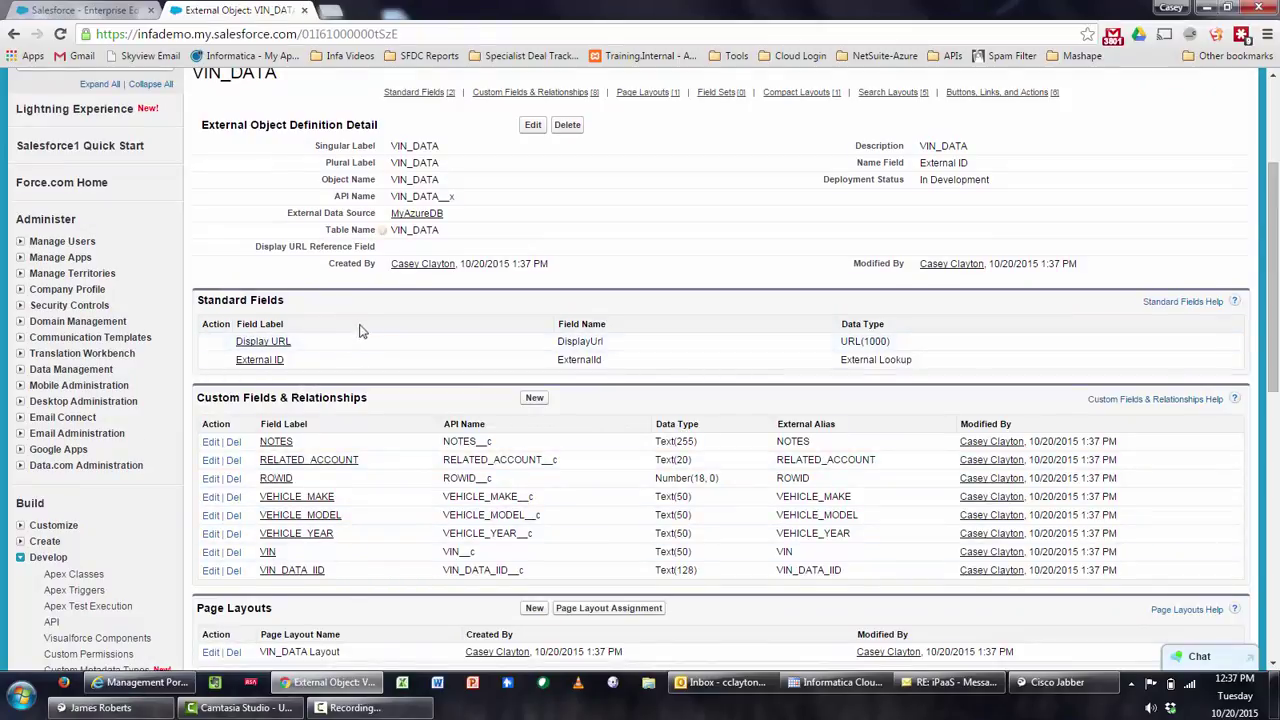
scroll(368, 325, "down", 1)
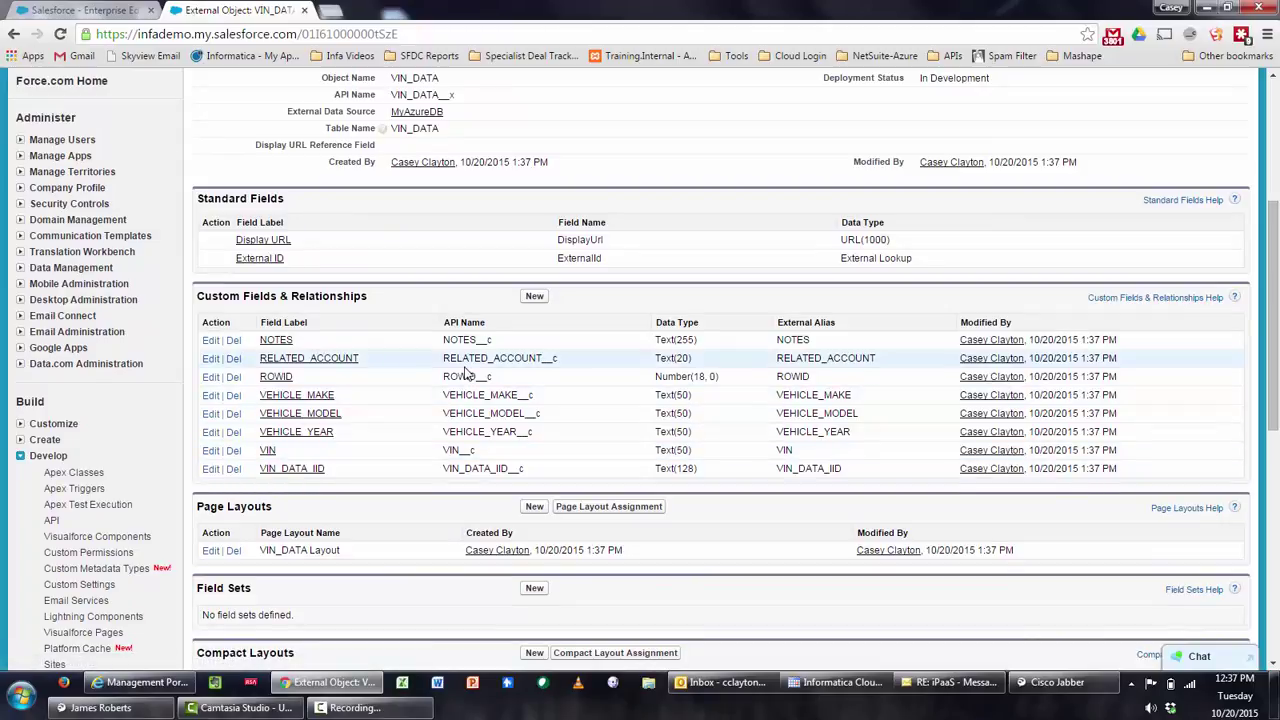
left_click(537, 301)
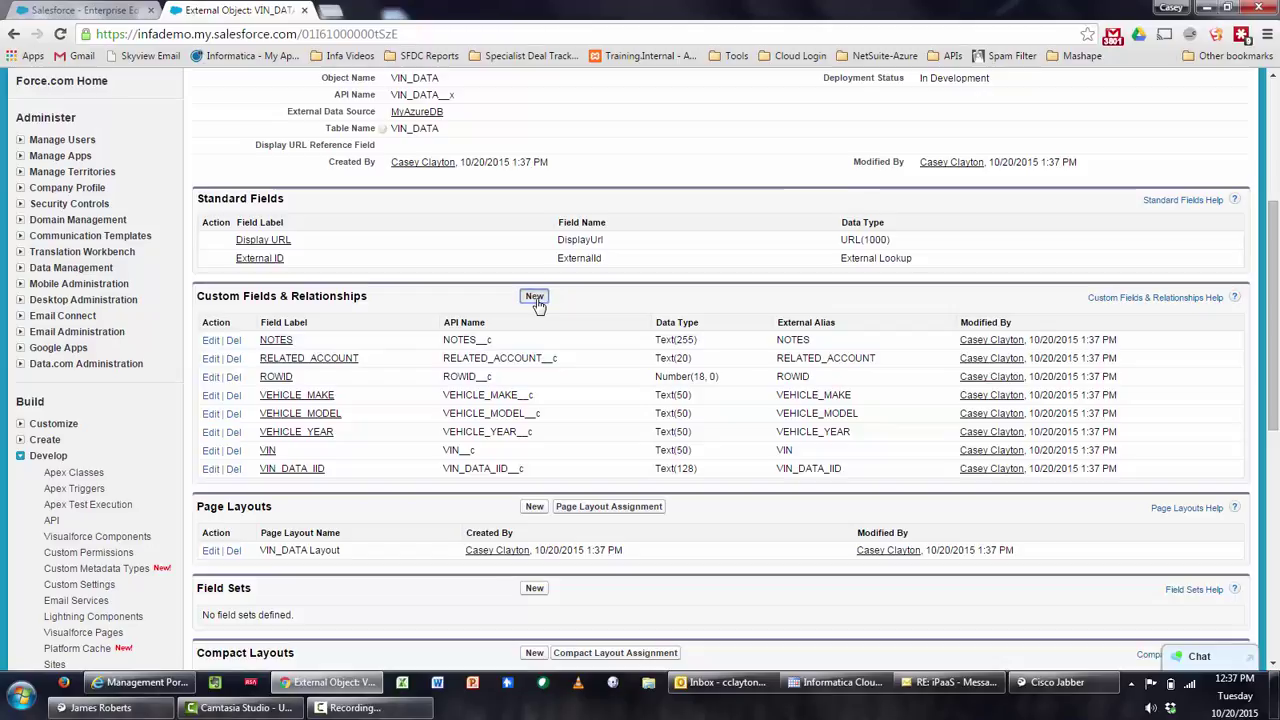
Make the new VIN_DATA field a Lookup Relationship to the Account object
scroll(395, 387, "down", 2)
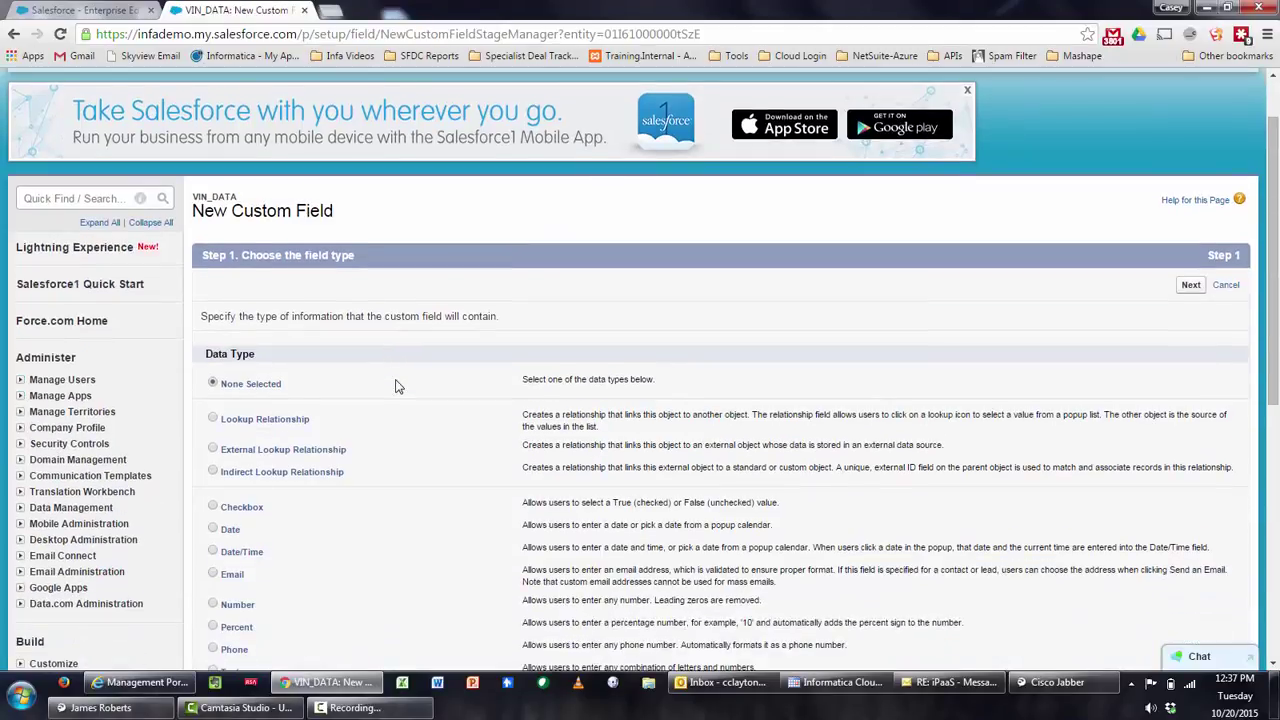
scroll(397, 387, "down", 1)
left_click(213, 377)
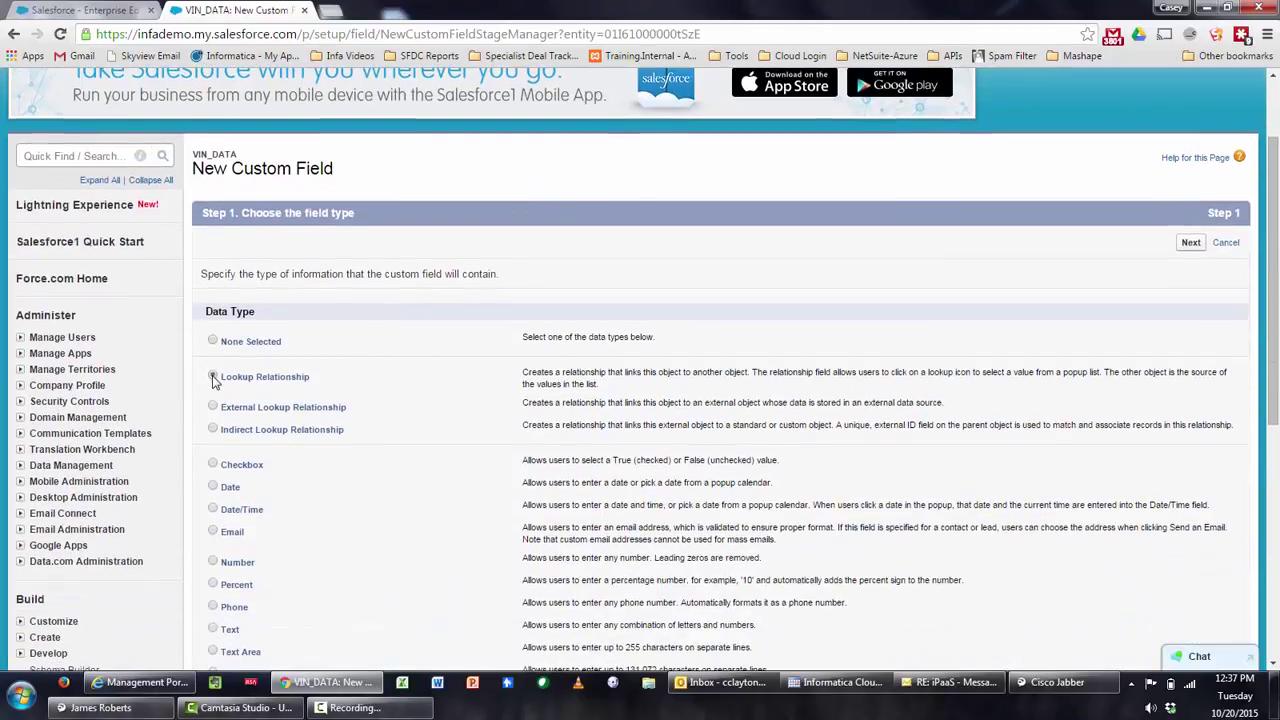
left_click(1189, 243)
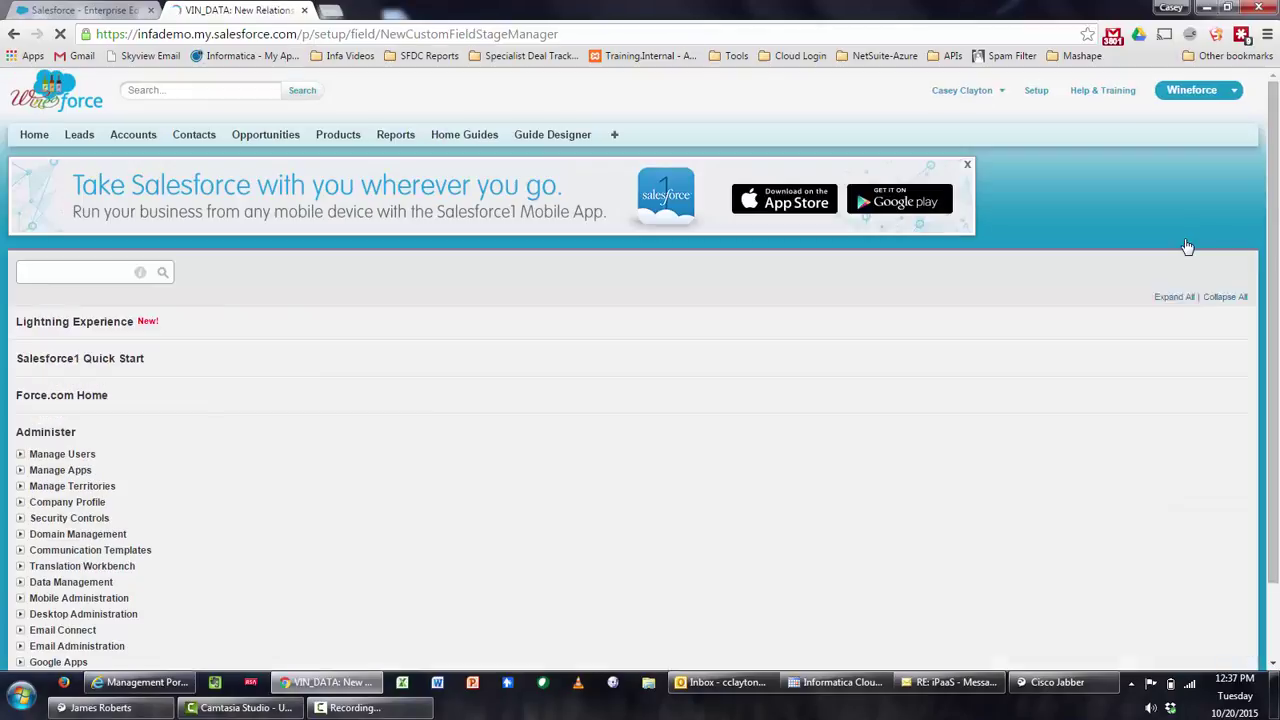
left_click(524, 430)
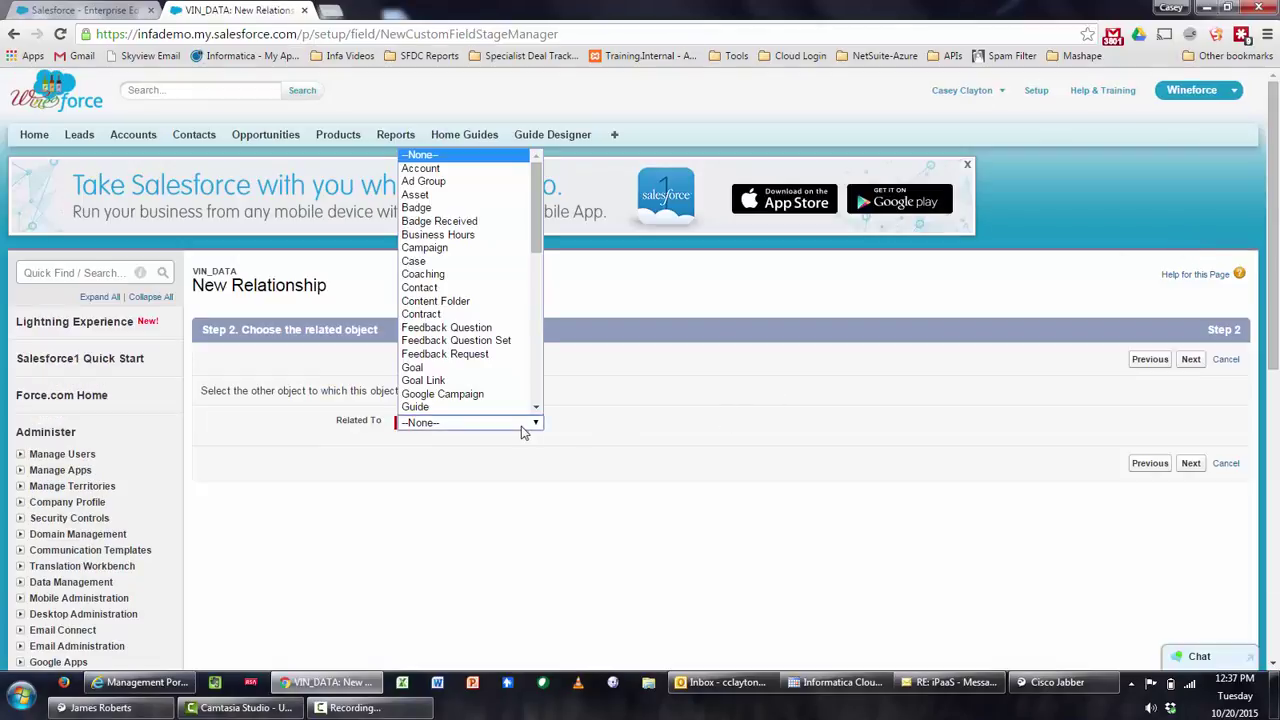
left_click(494, 170)
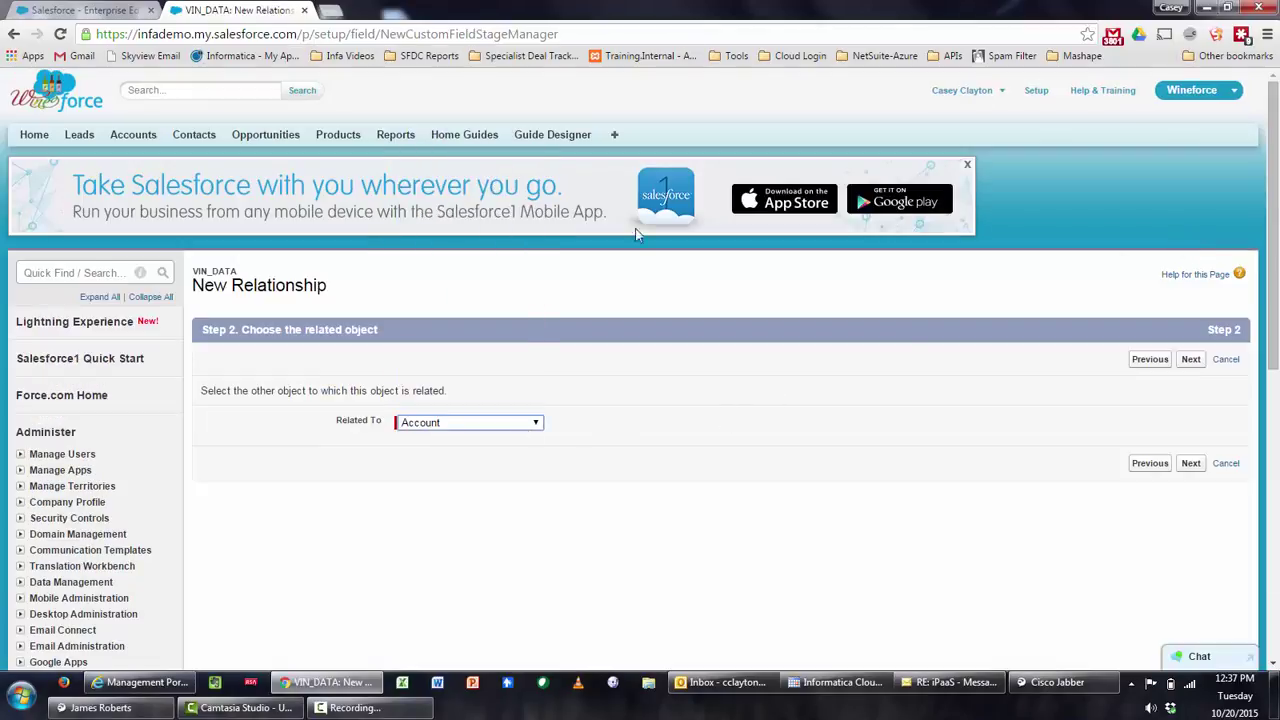
left_click(1190, 360)
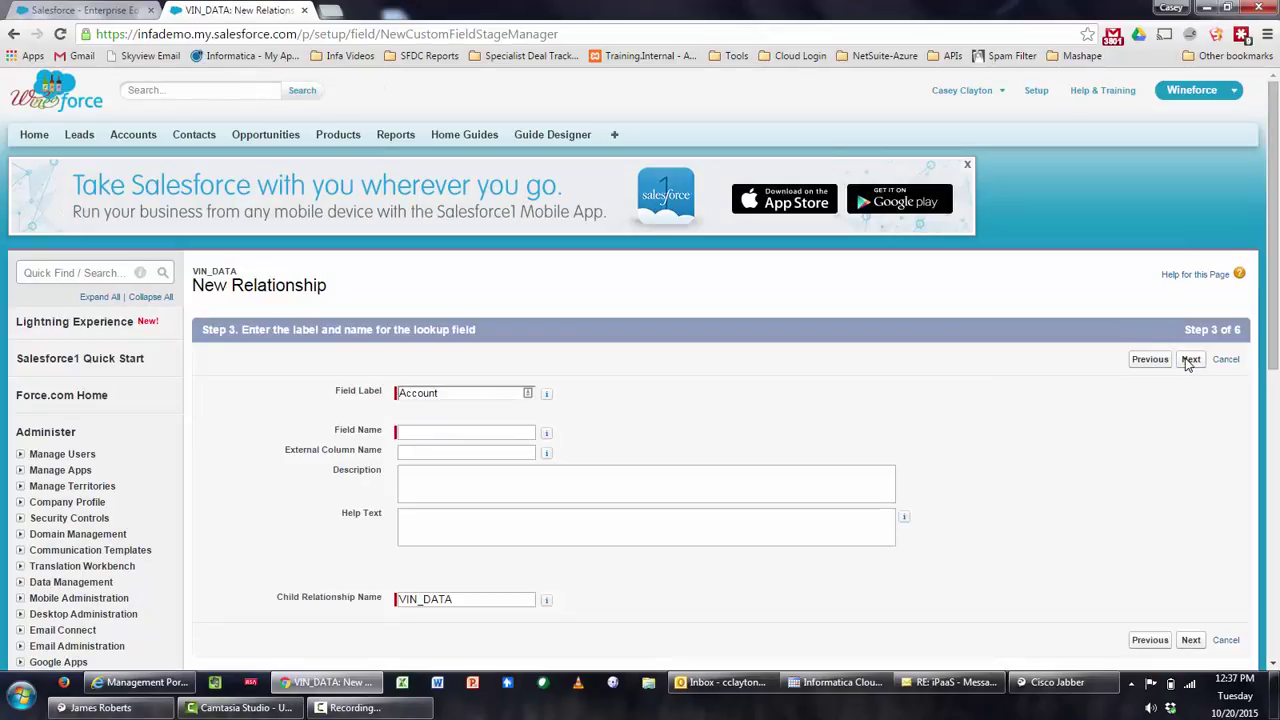
Label the lookup Account, fill its external column name, keep default visibility and layouts, and save
left_click(443, 394)
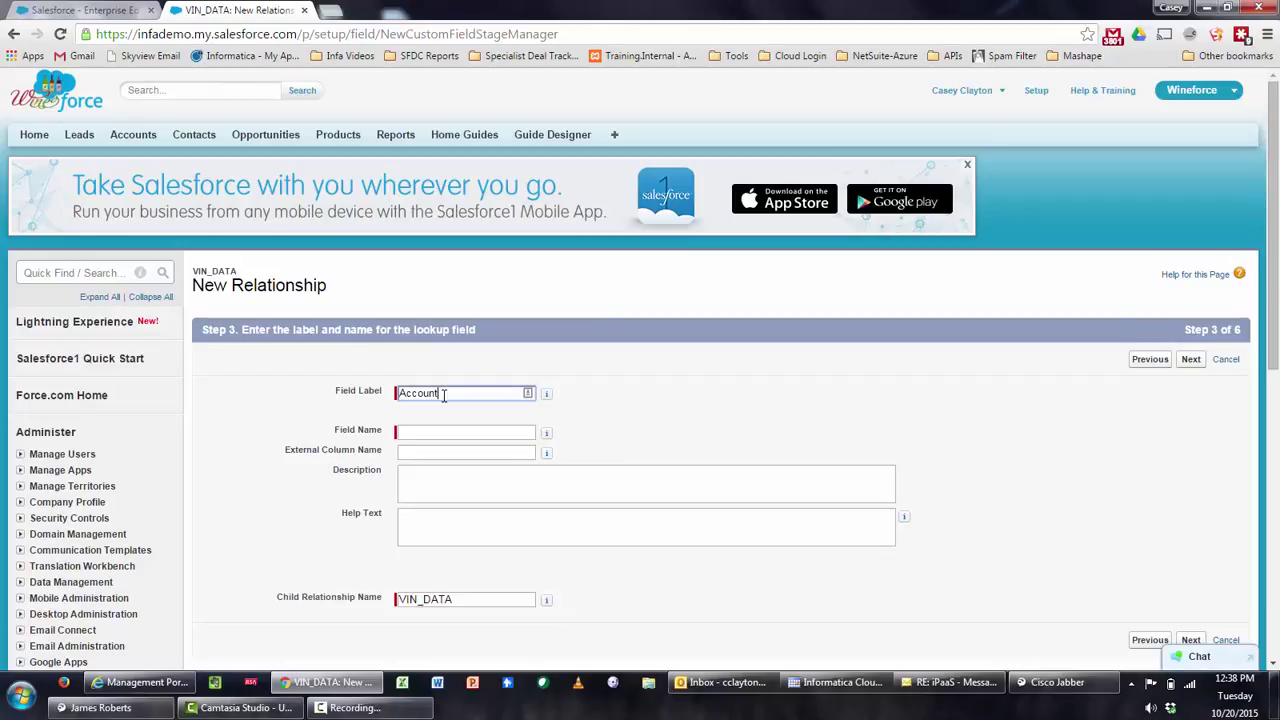
key("Tab")
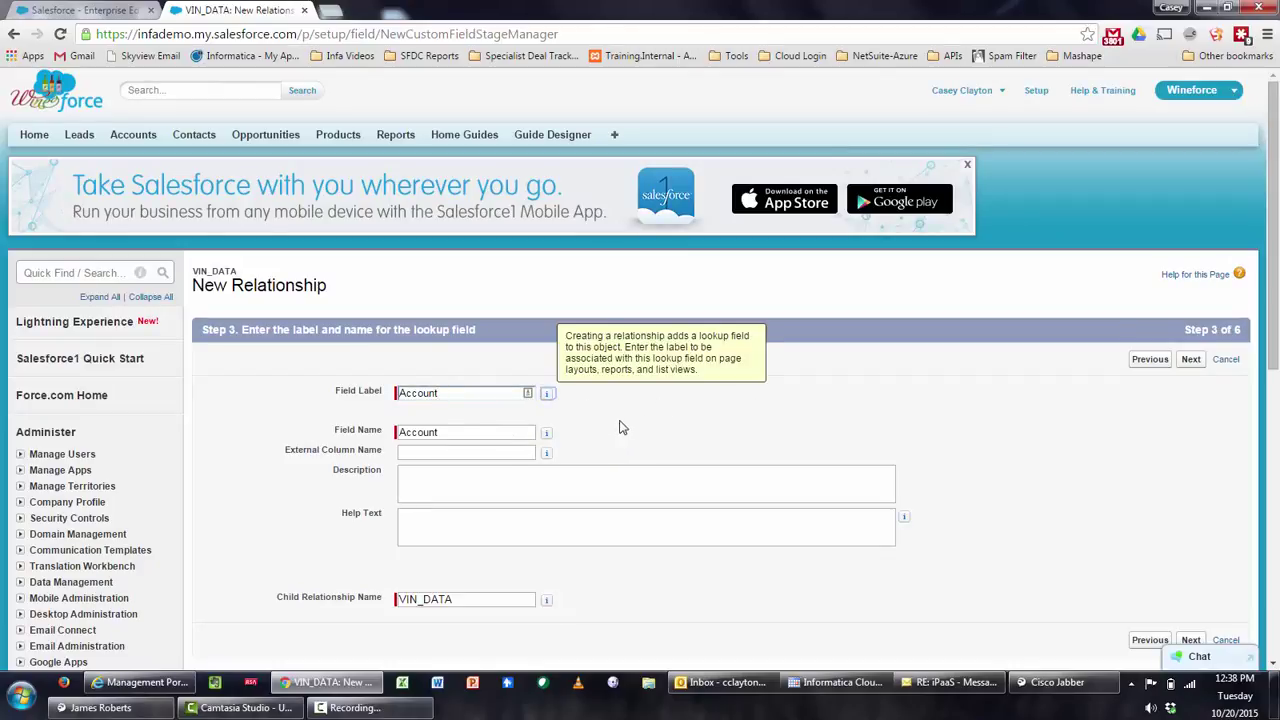
left_click(528, 452)
mouse_move(546, 456)
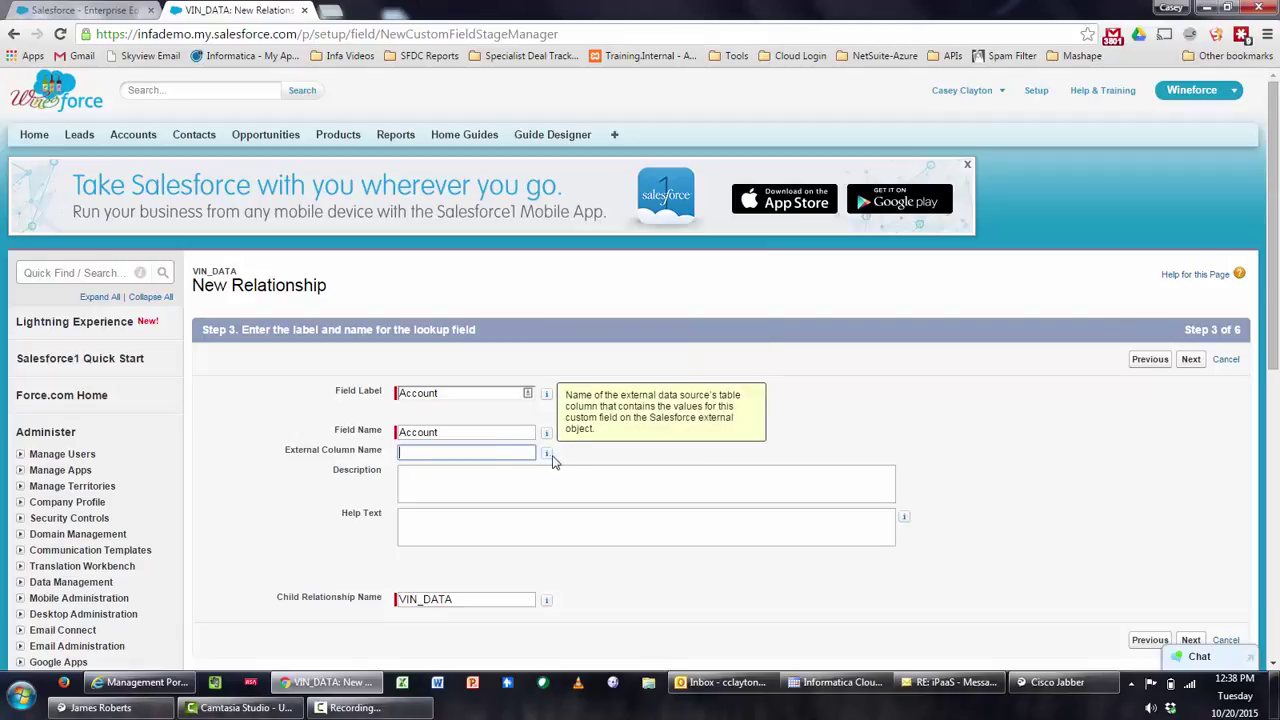
scroll(618, 448, "down", 1)
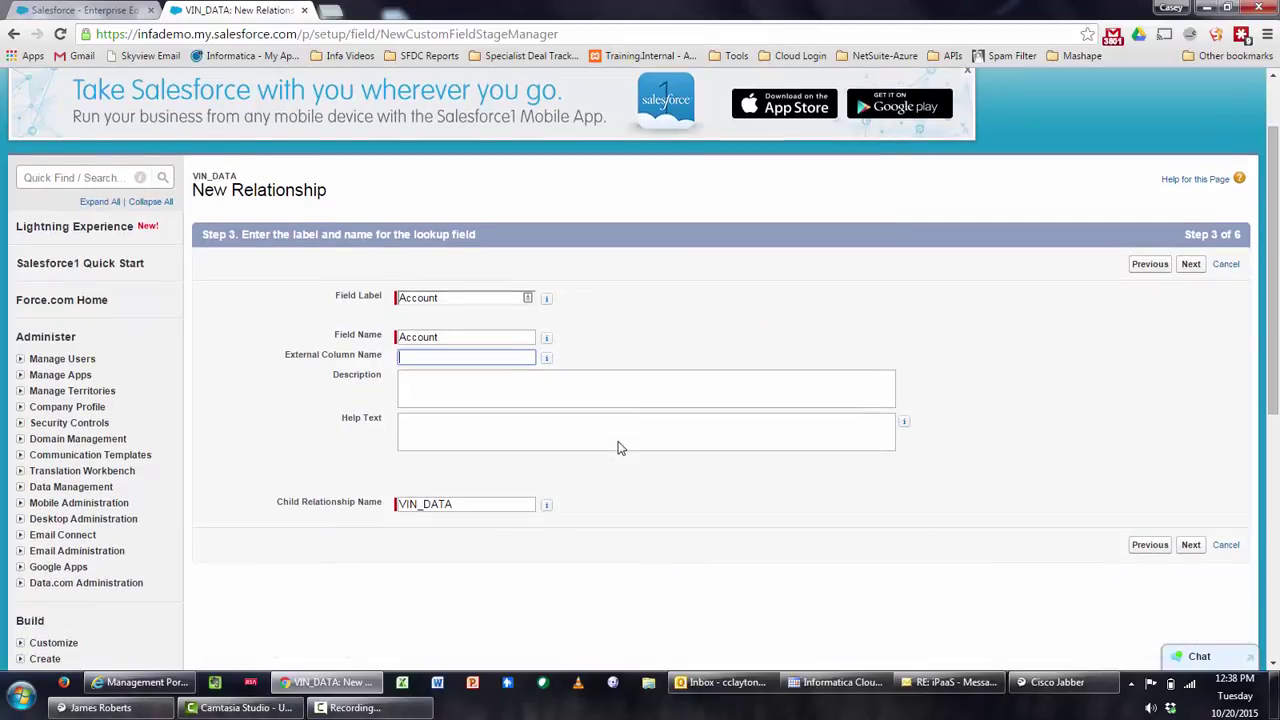
mouse_move(549, 363)
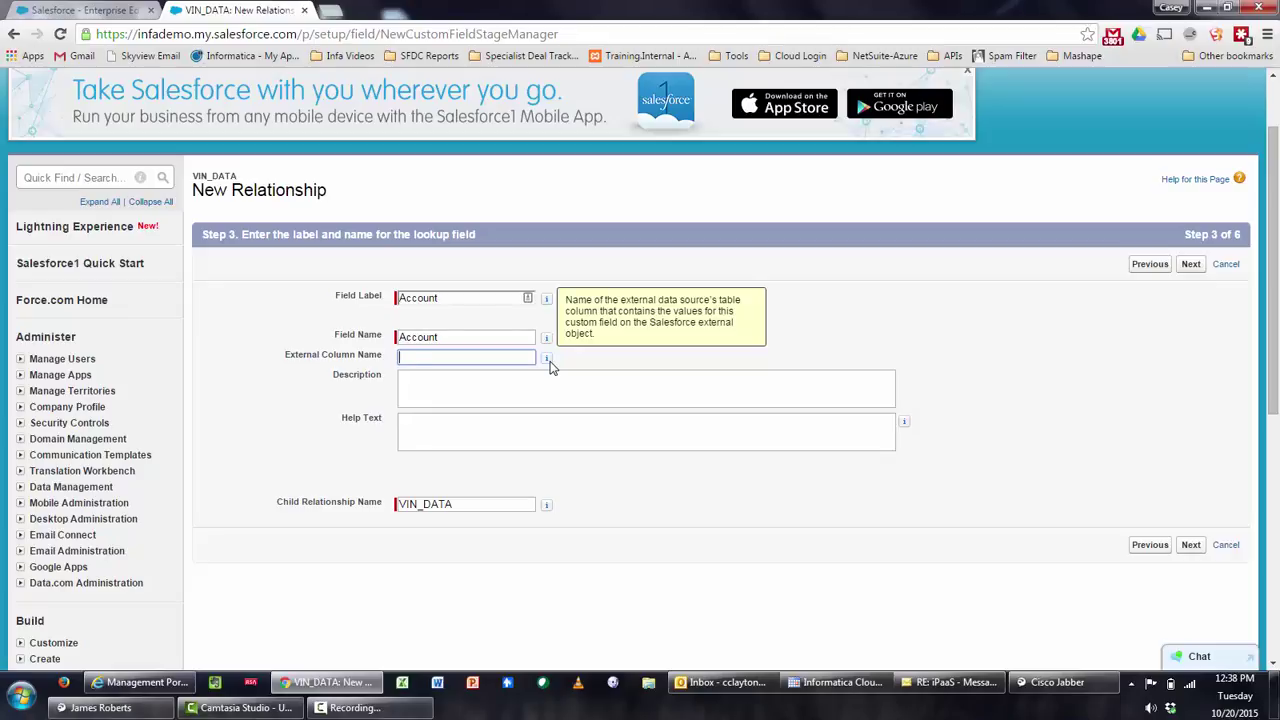
left_click(1192, 268)
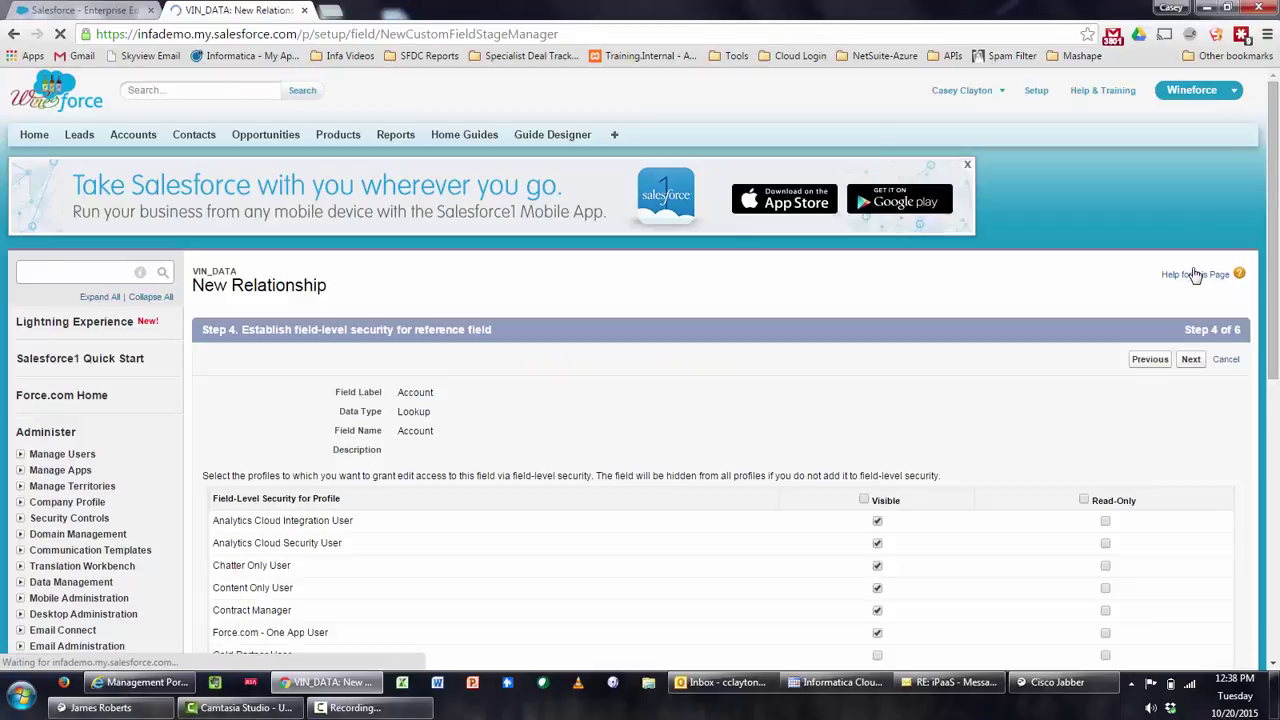
left_click(1193, 362)
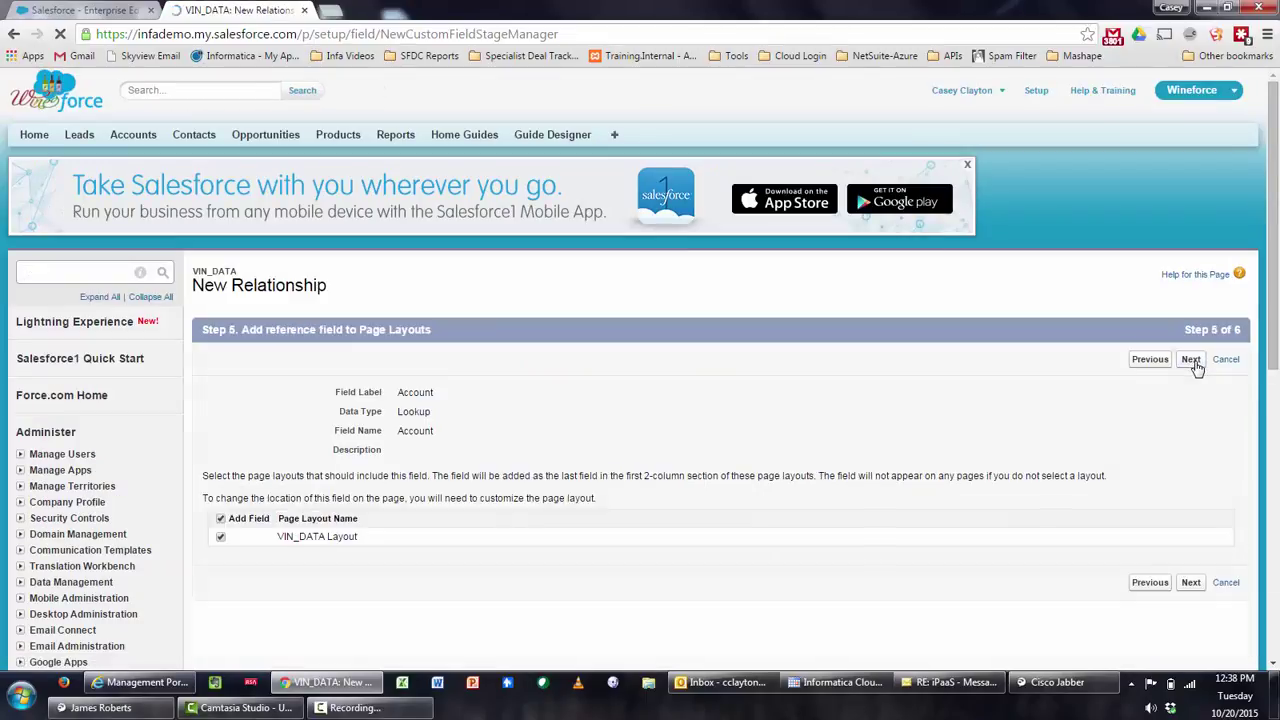
left_click(1193, 362)
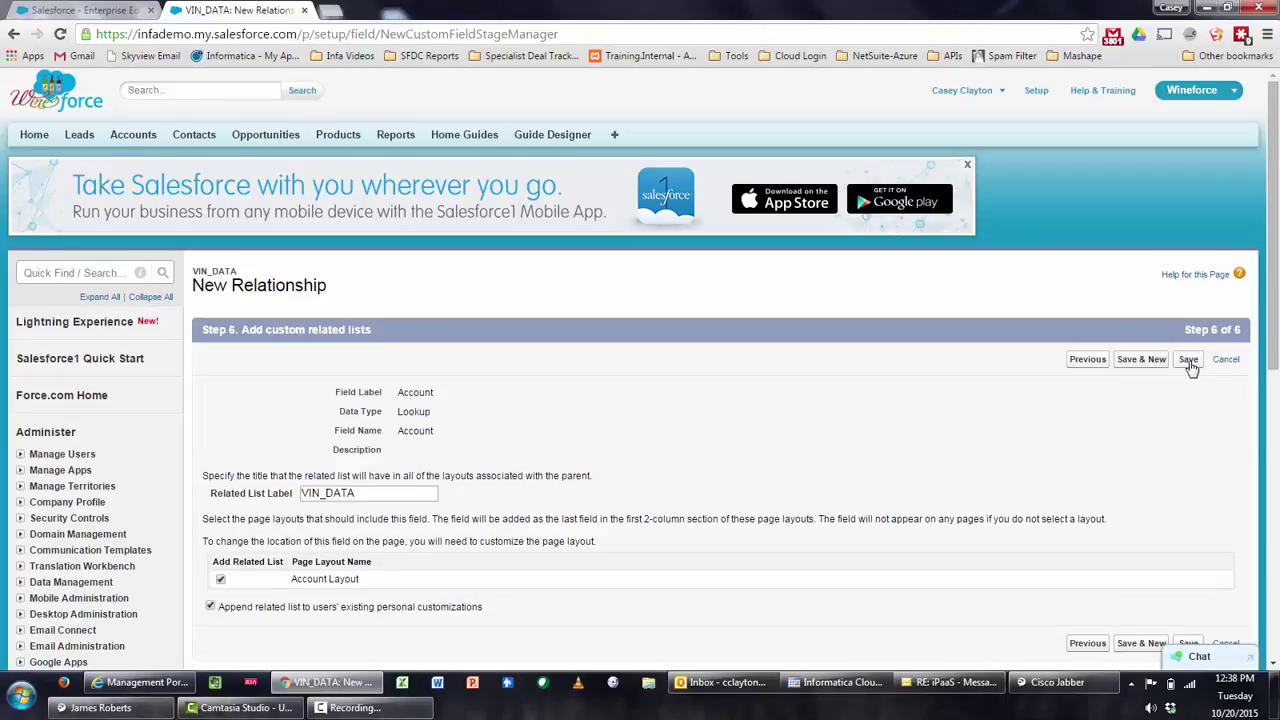
left_click(1190, 366)
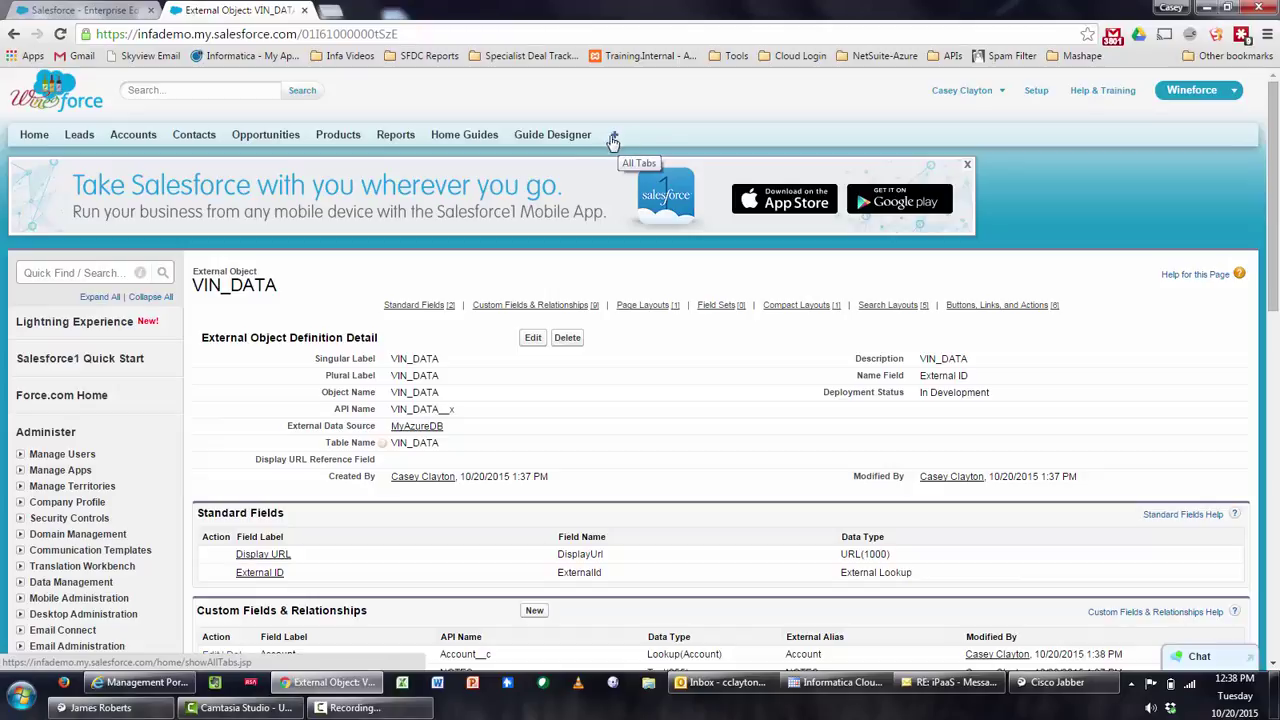
Find the Tabs setup page with Quick Find 'tab' and start a new custom object tab
left_click(68, 270)
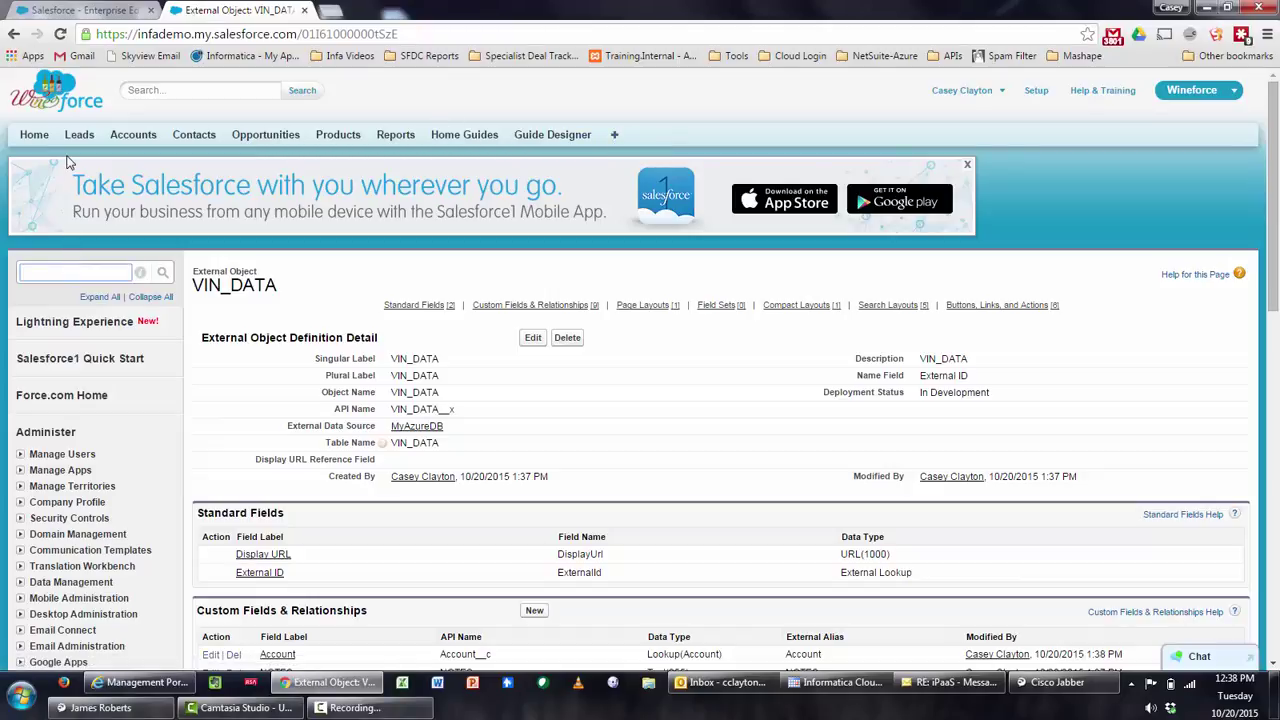
type("tab")
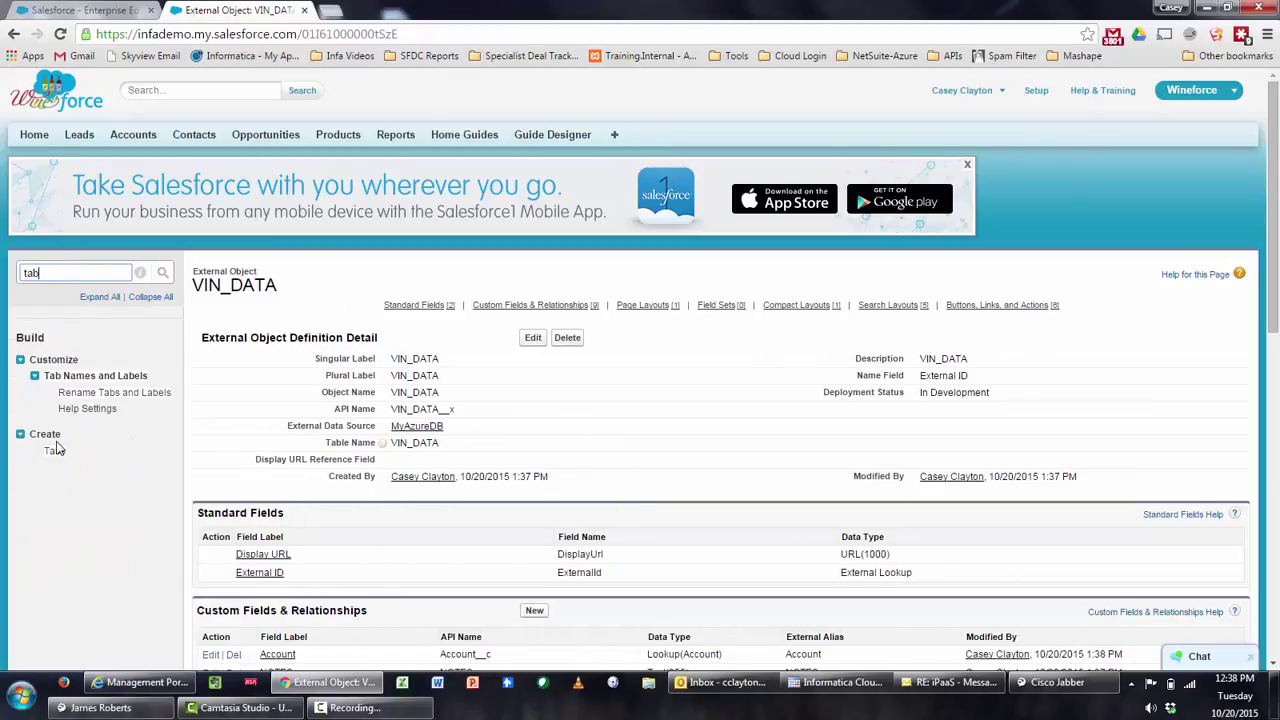
left_click(55, 450)
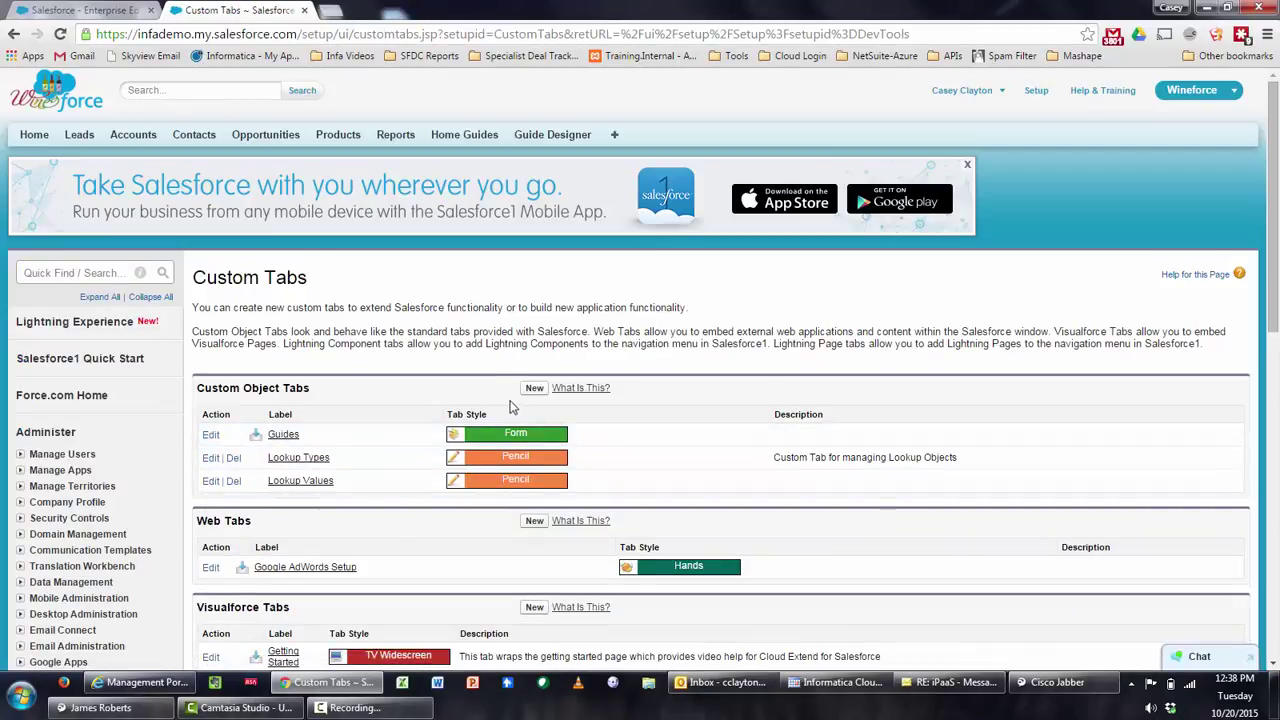
left_click(534, 389)
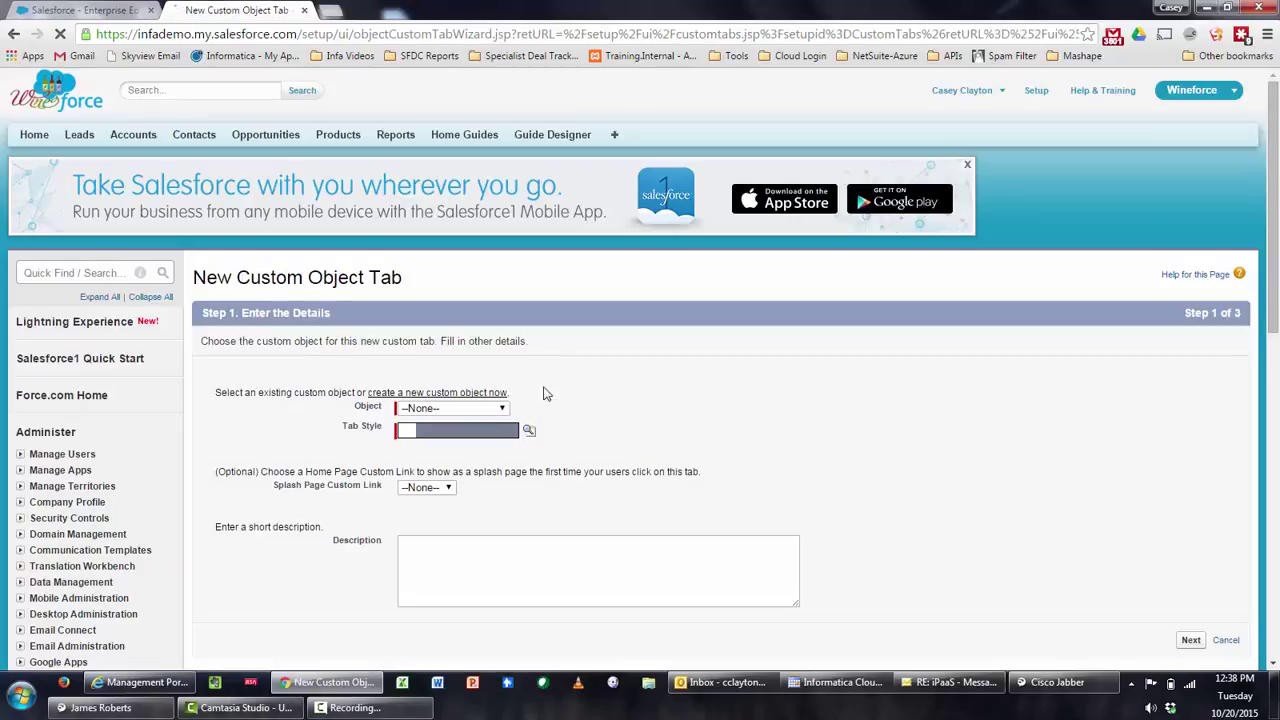
Choose VIN_DATA as the tab's object and Car as its tab style
scroll(541, 359, "down", 1)
left_click(487, 378)
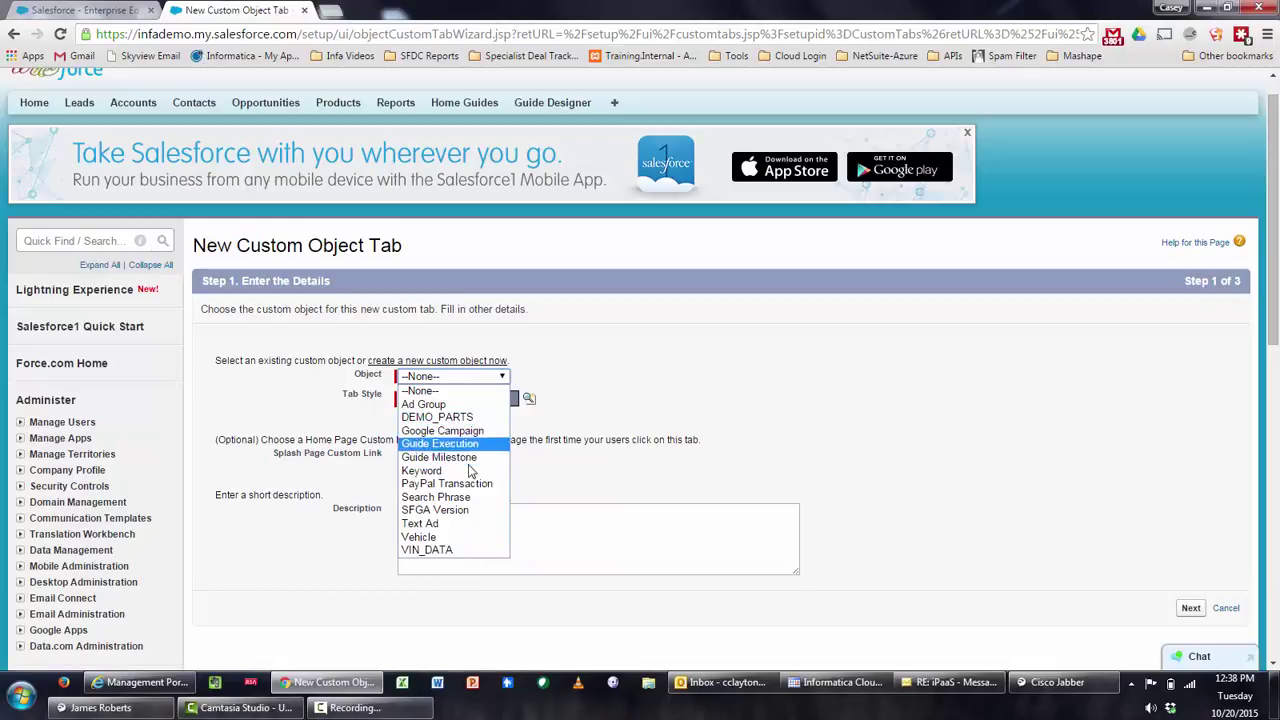
left_click(463, 551)
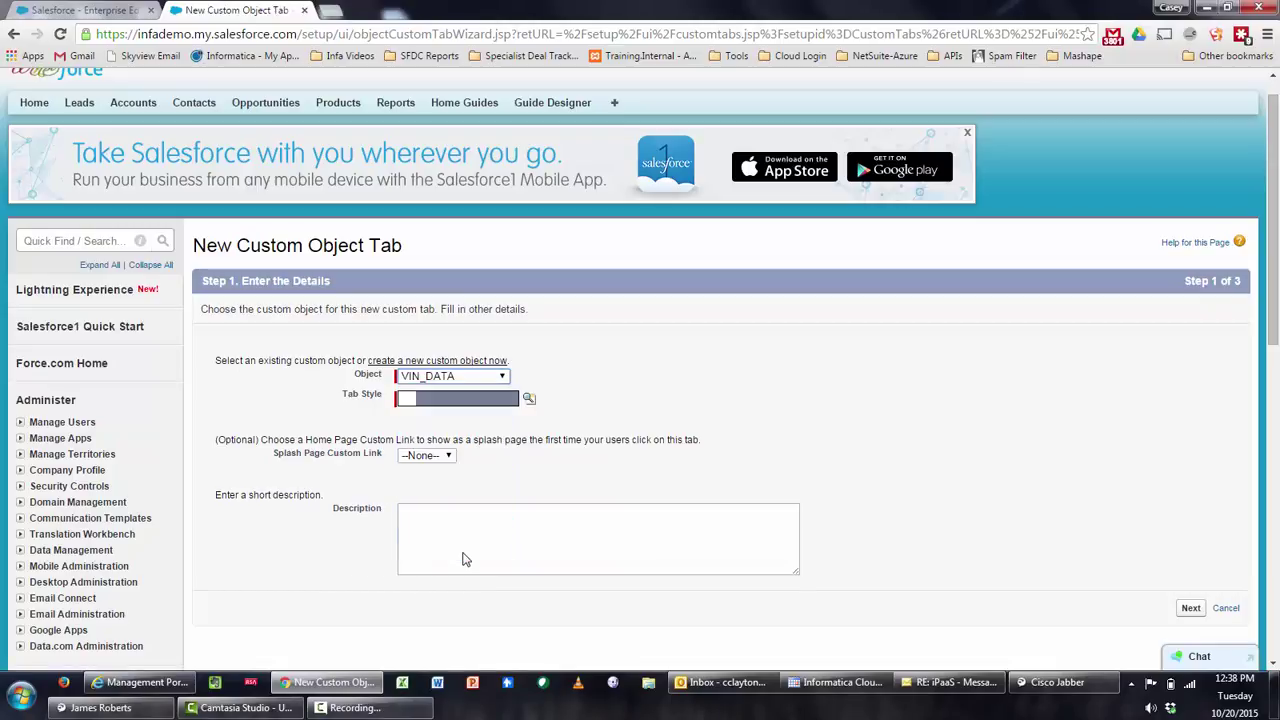
left_click(529, 398)
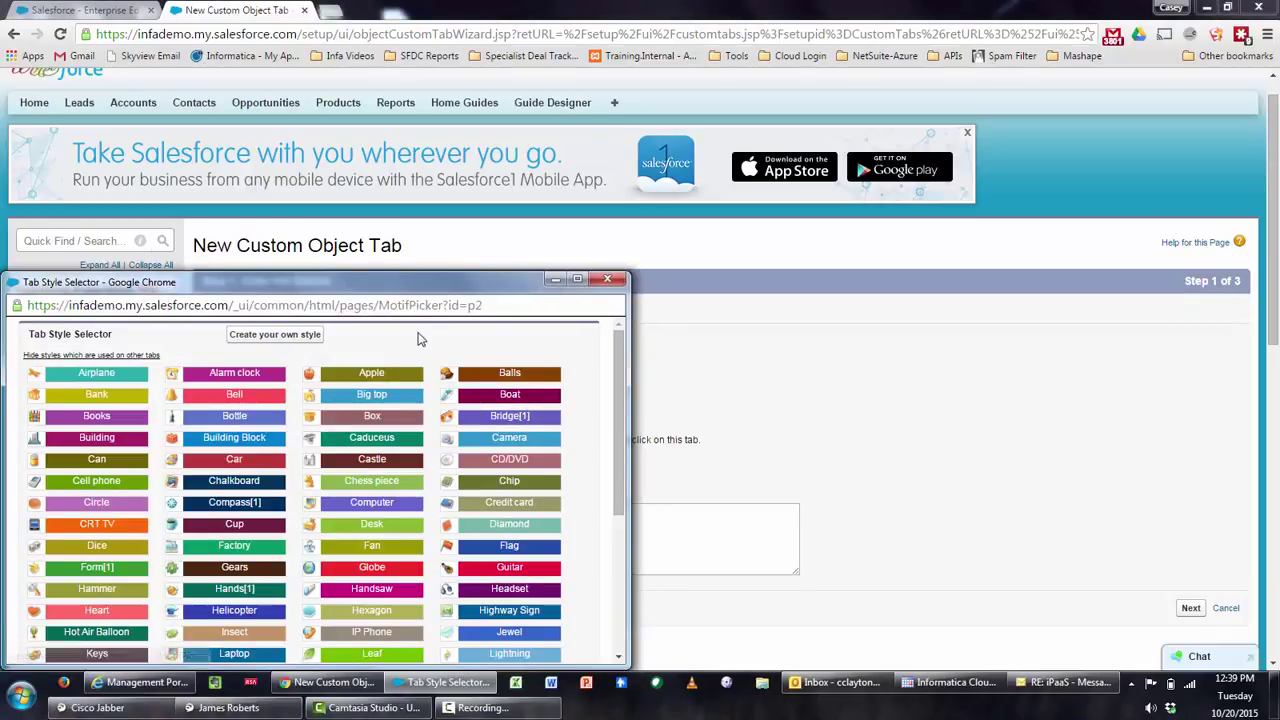
left_click_drag(447, 281, 495, 165)
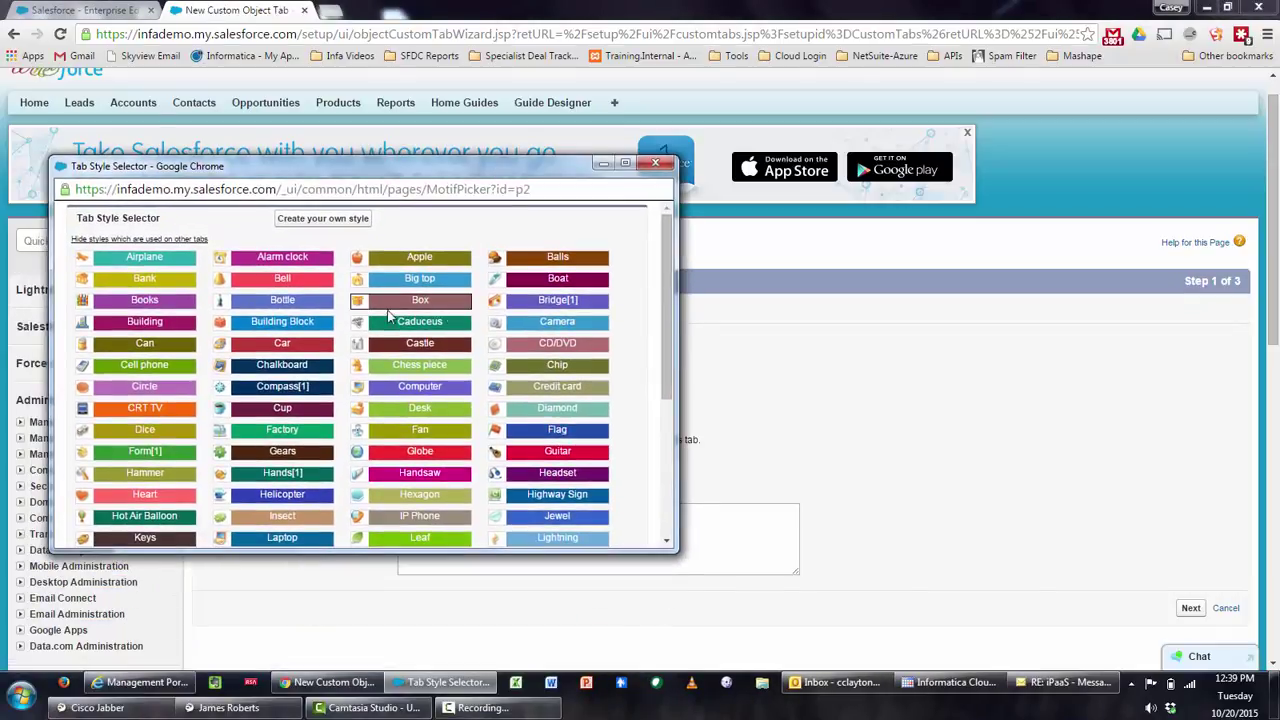
left_click(229, 347)
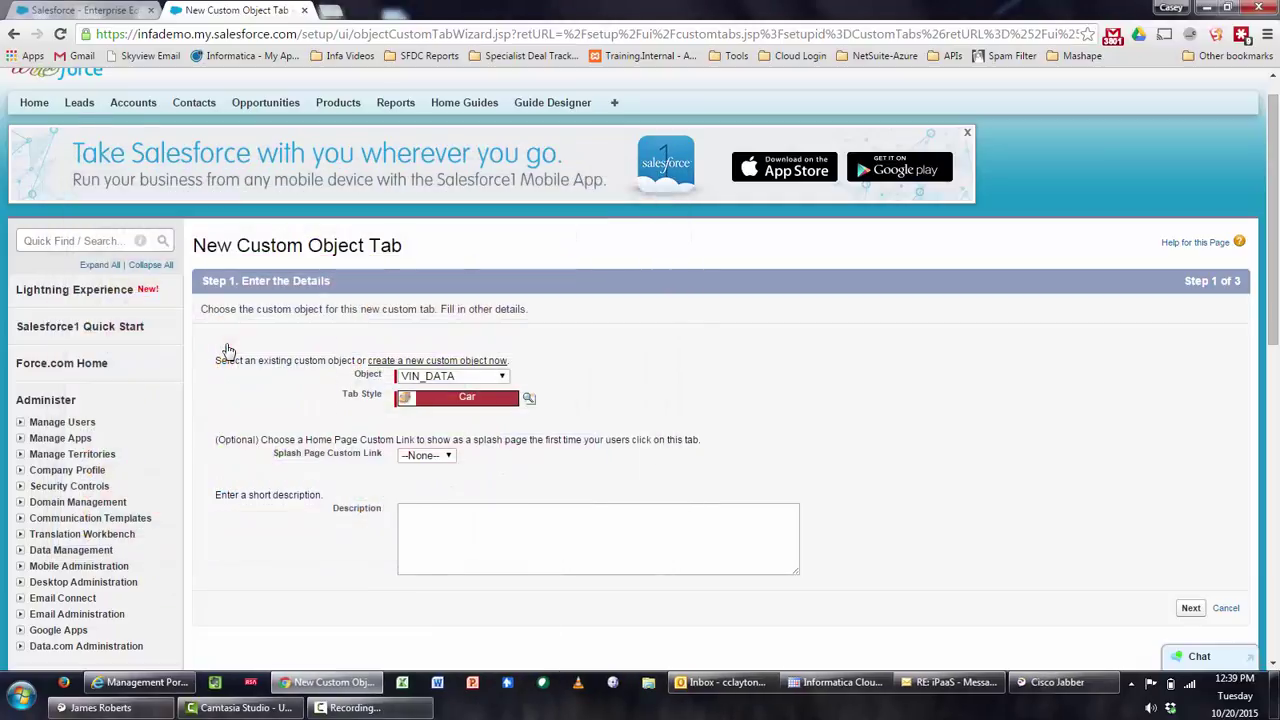
Keep the default profile visibility and custom app settings, and save the VIN_DATA tab
scroll(926, 389, "down", 1)
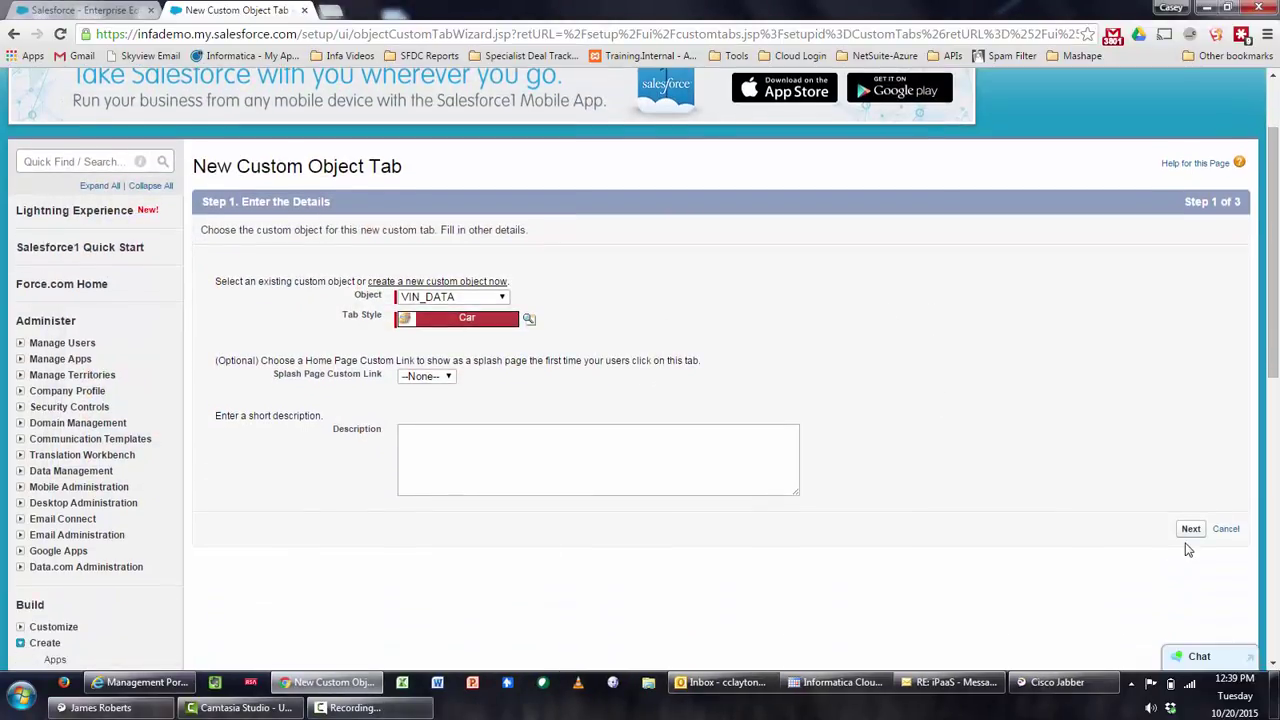
left_click(1191, 529)
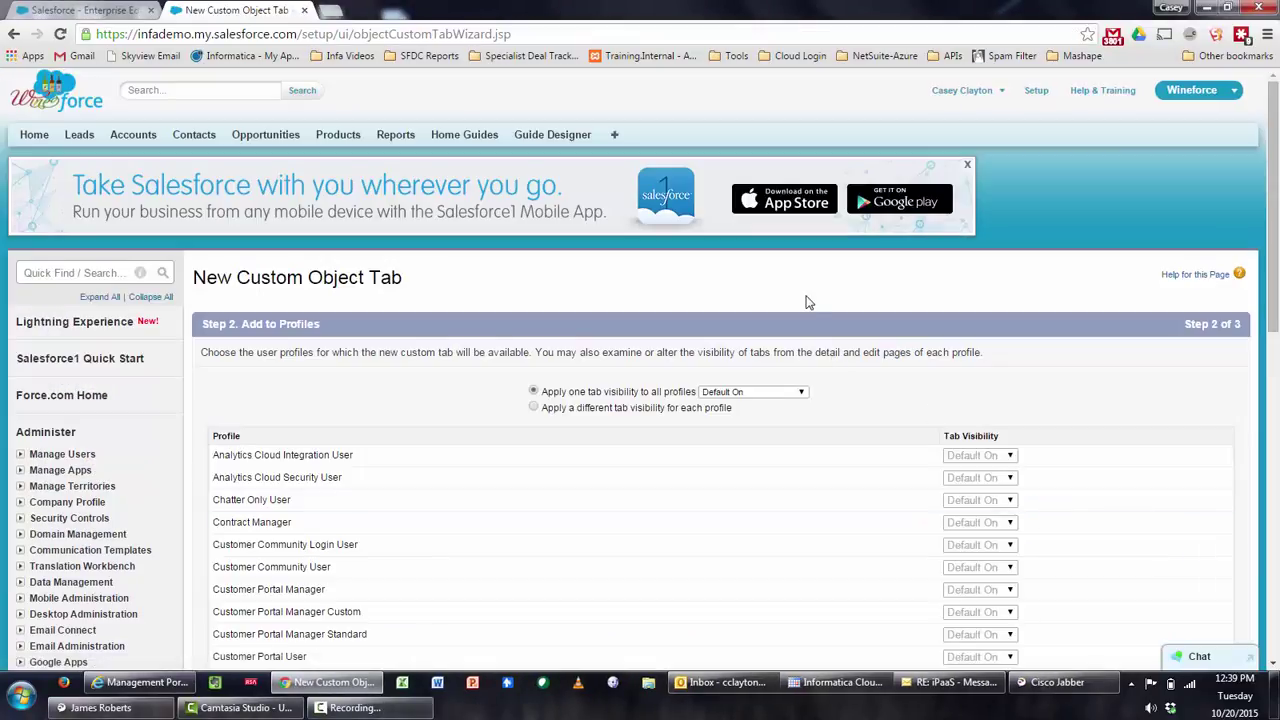
scroll(808, 302, "down", 3)
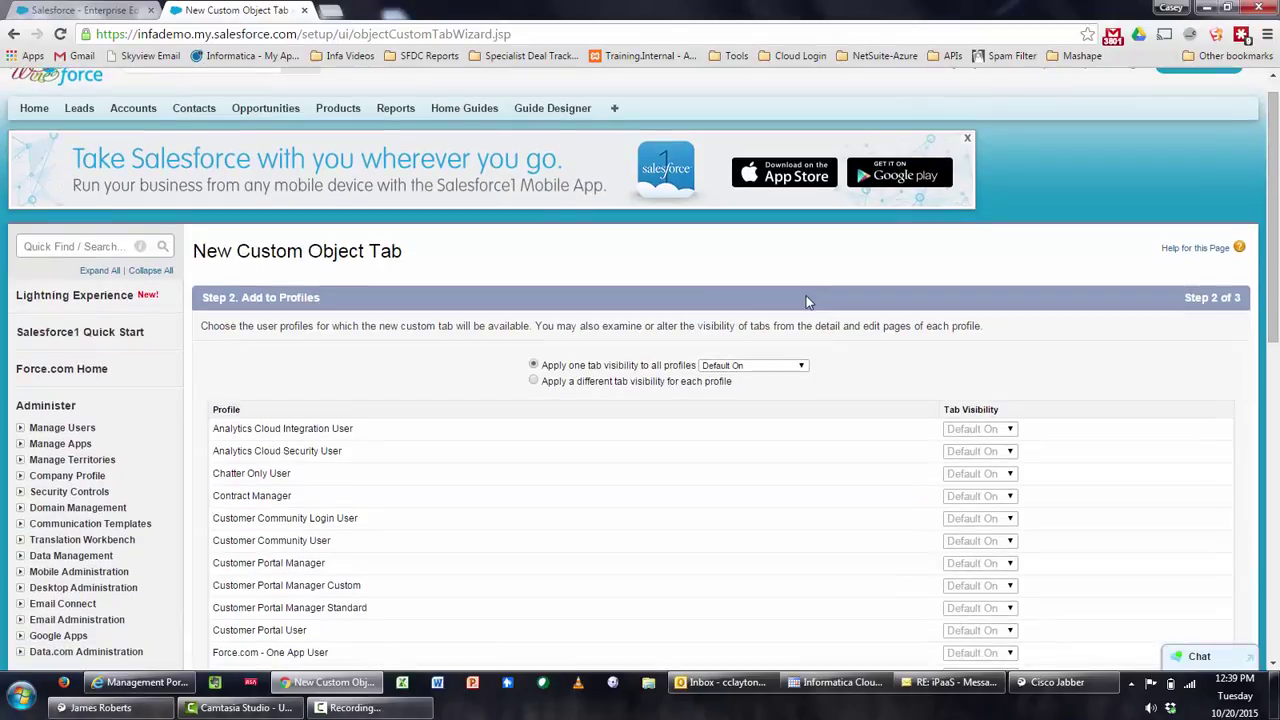
scroll(808, 302, "down", 3)
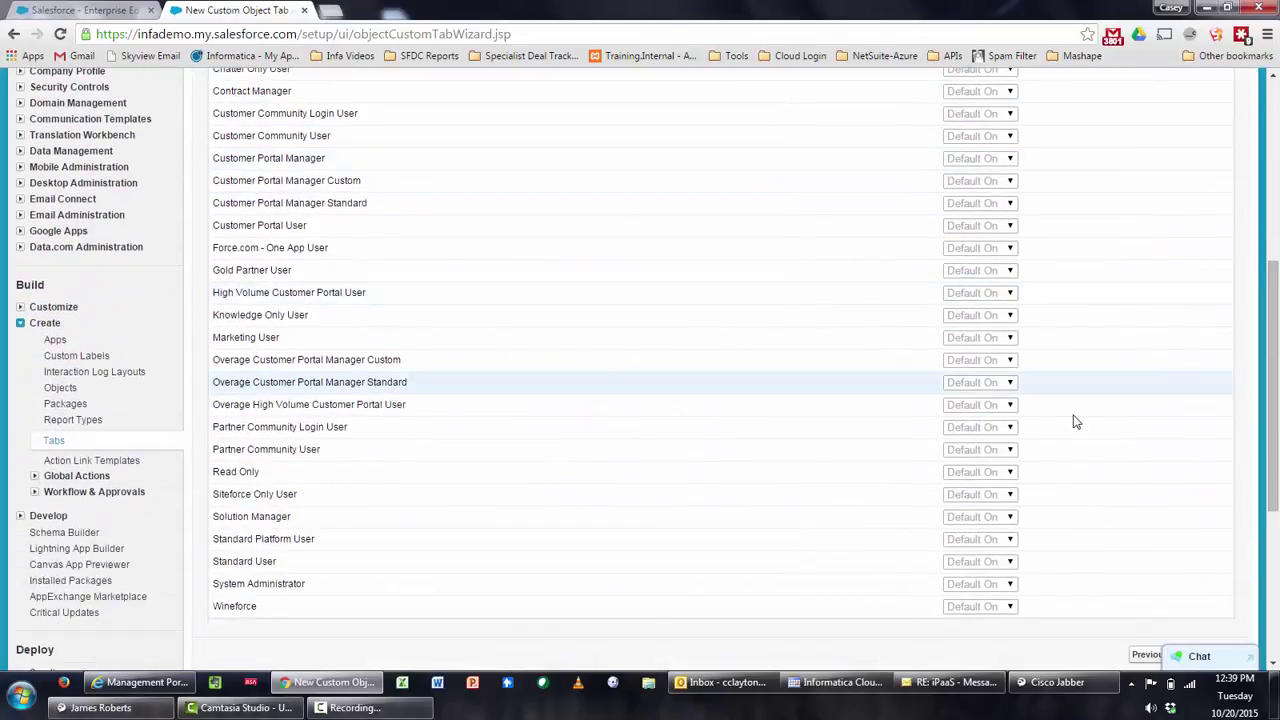
scroll(1076, 423, "up", 5)
scroll(1094, 421, "down", 10)
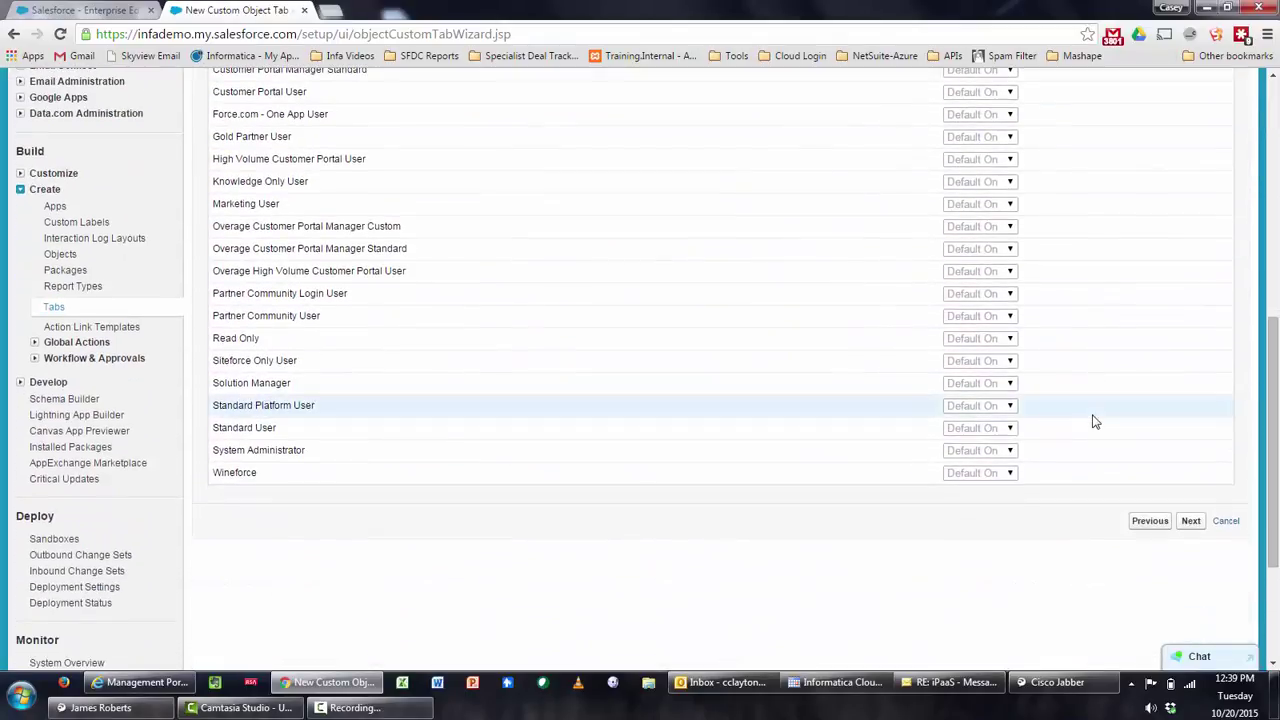
left_click(1194, 530)
scroll(1151, 318, "down", 4)
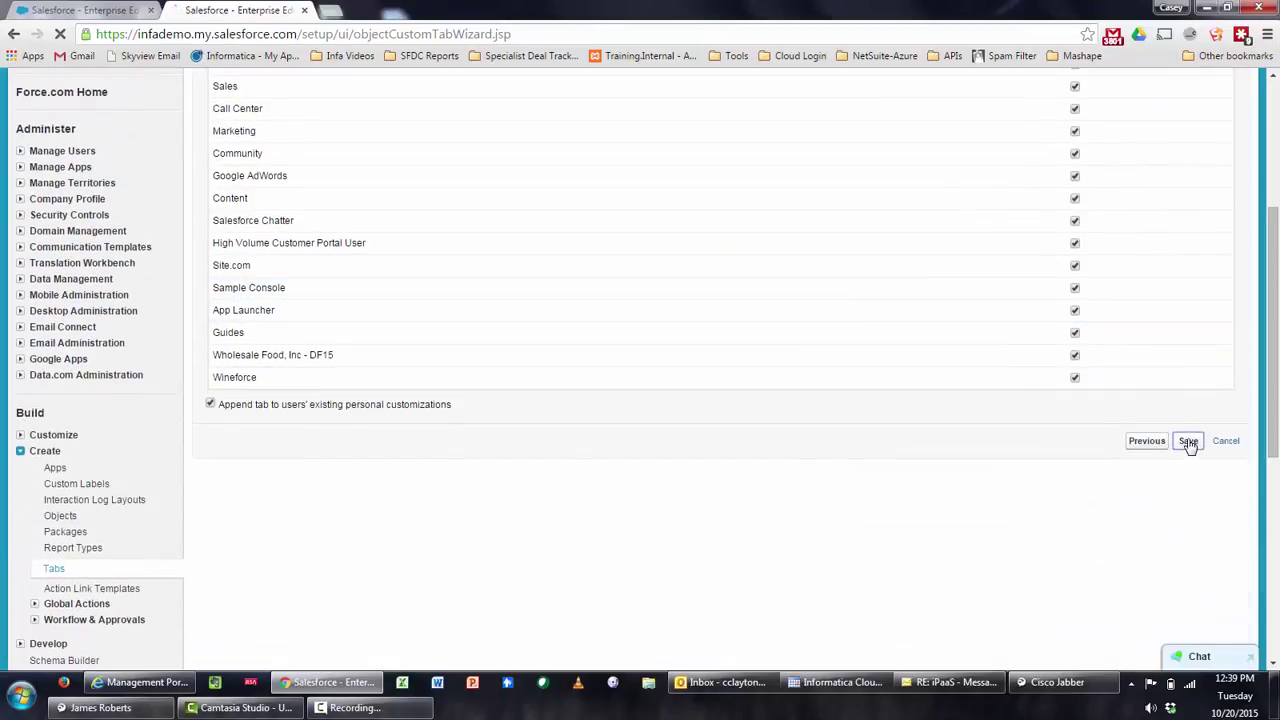
left_click(1188, 441)
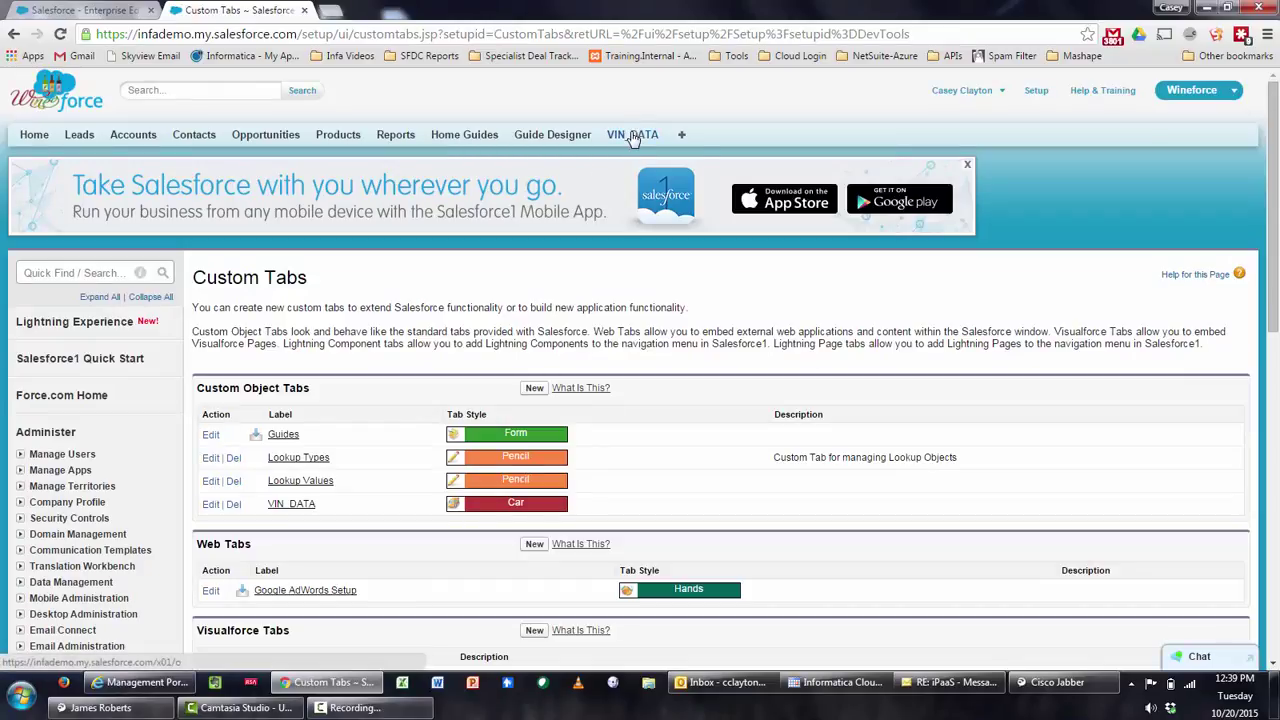
On the VIN_DATA tab, add every available field to the All view's displayed columns and save
left_click(632, 136)
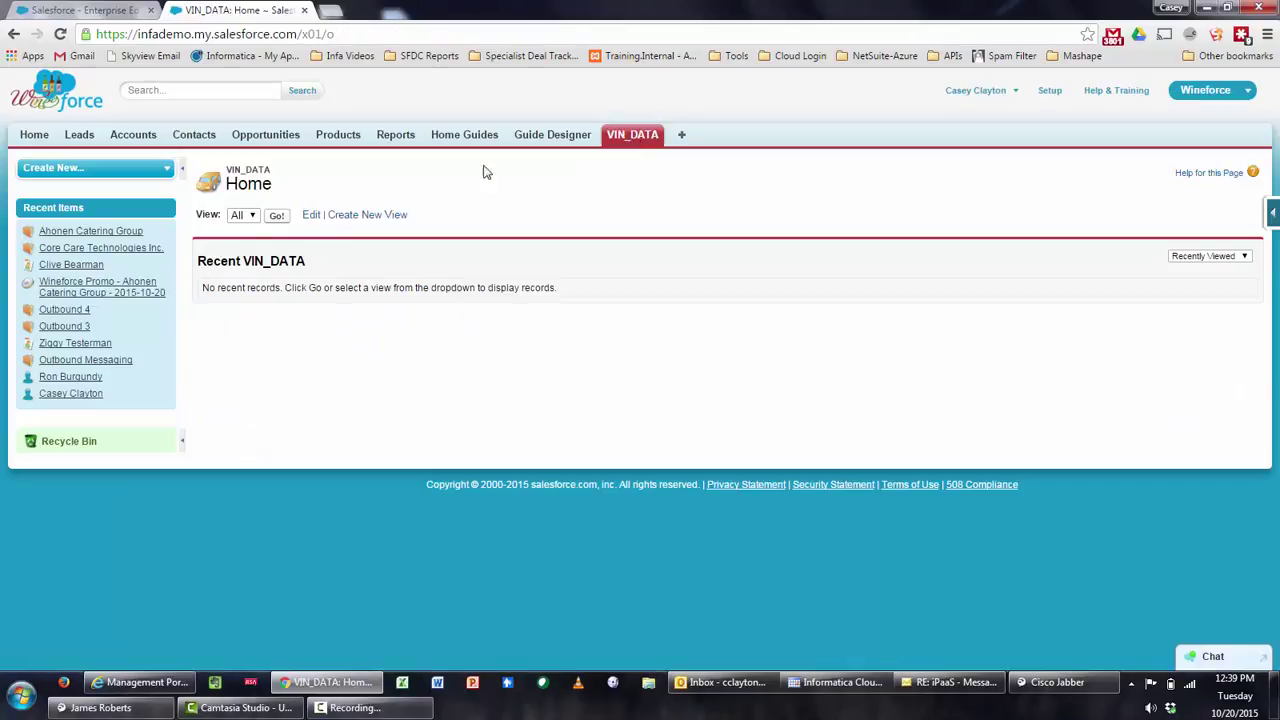
left_click(311, 216)
scroll(480, 234, "down", 1)
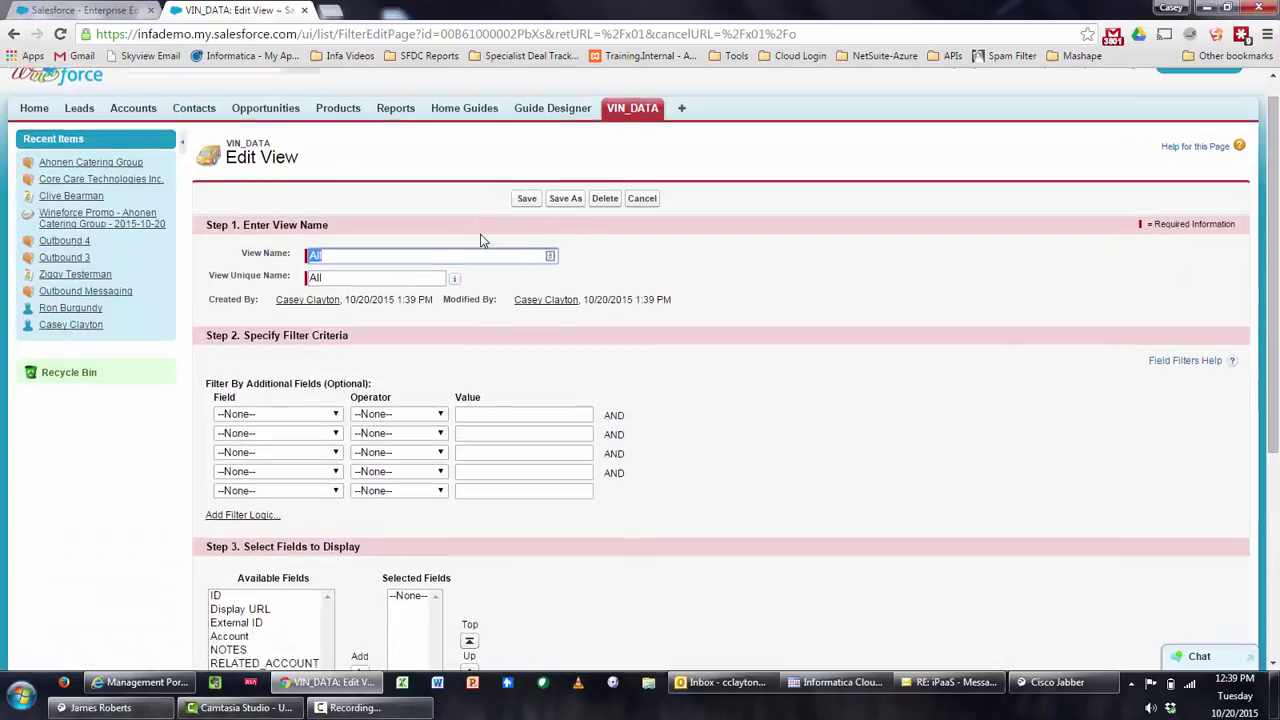
scroll(480, 234, "down", 3)
left_click(268, 424)
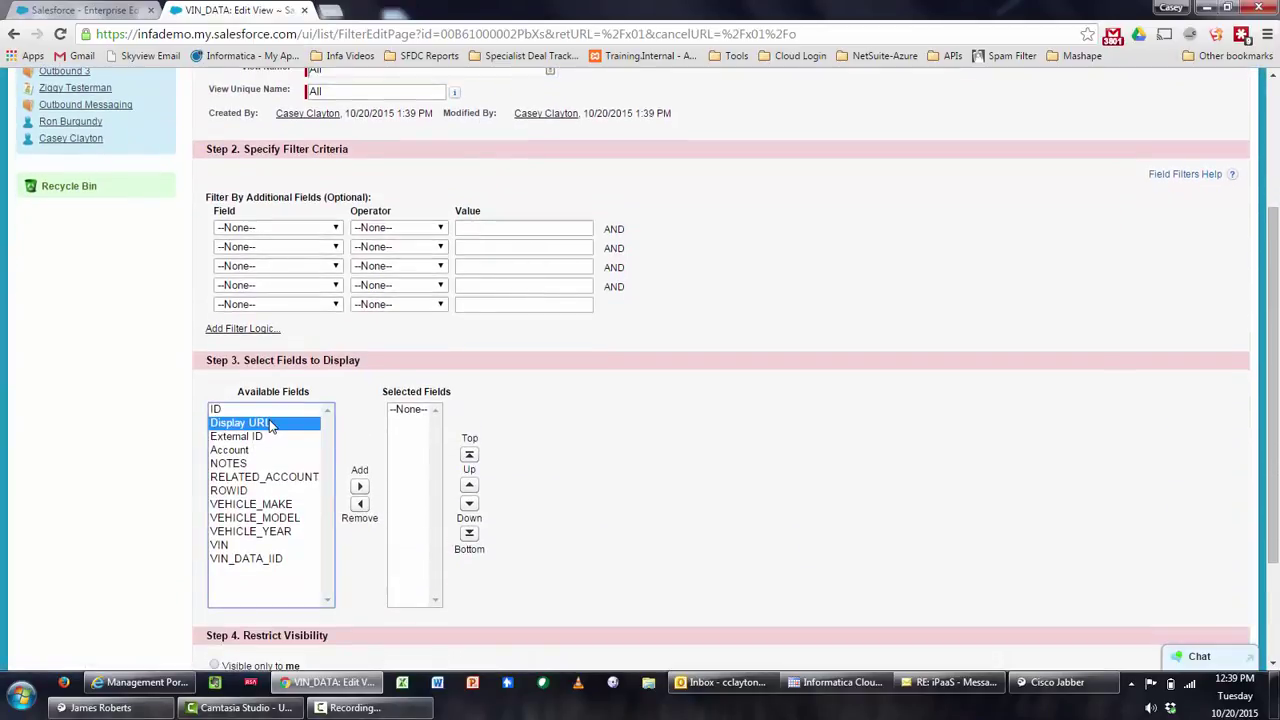
key("ctrl+a")
left_click(359, 486)
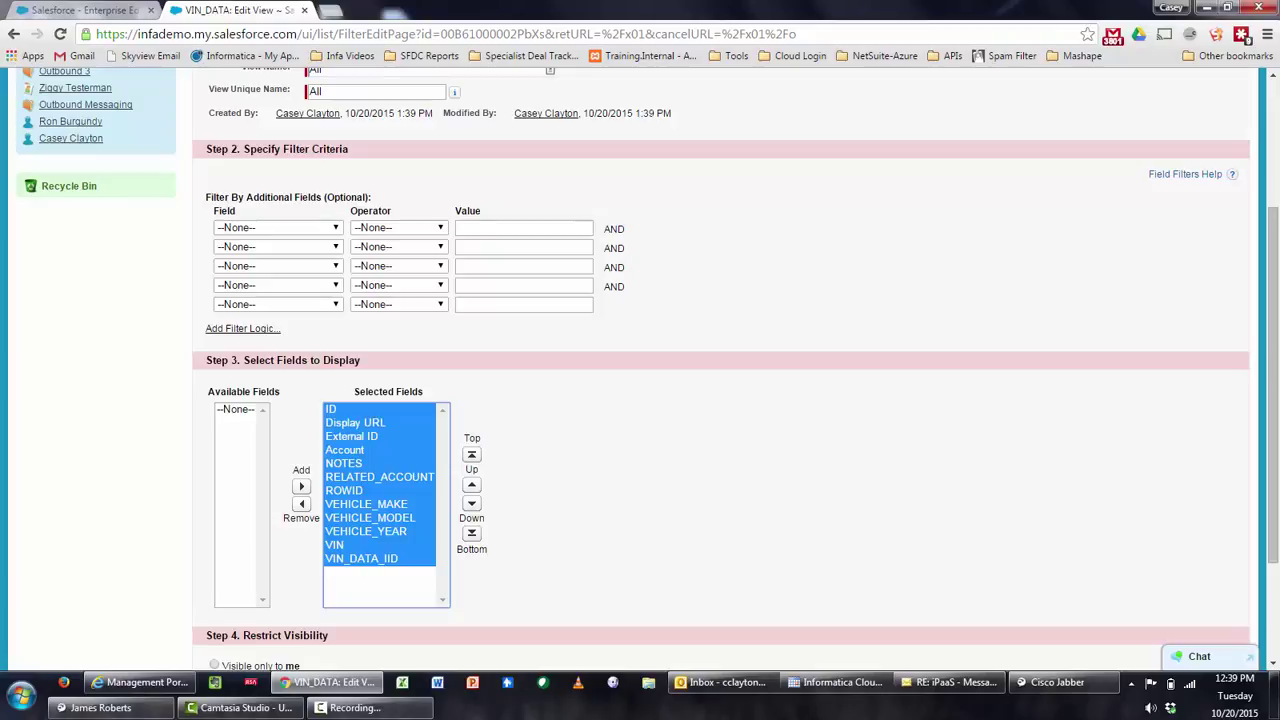
left_click_drag(1274, 240, 1276, 324)
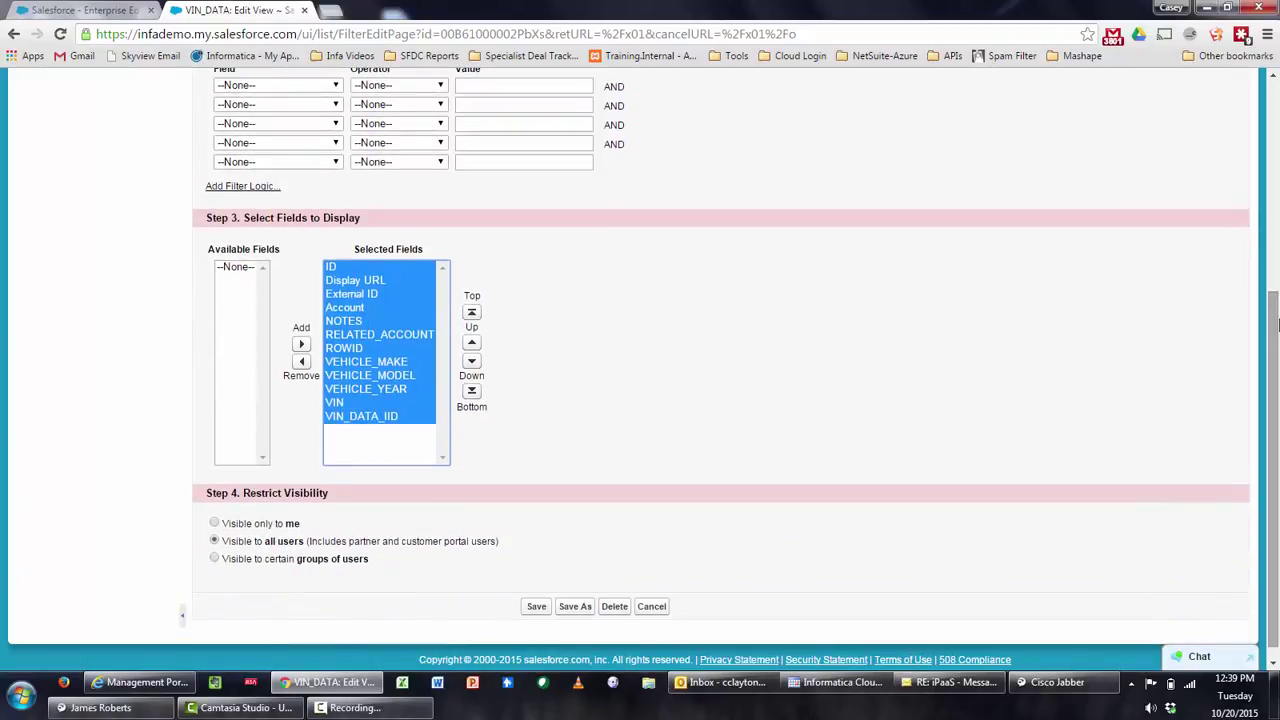
left_click(536, 606)
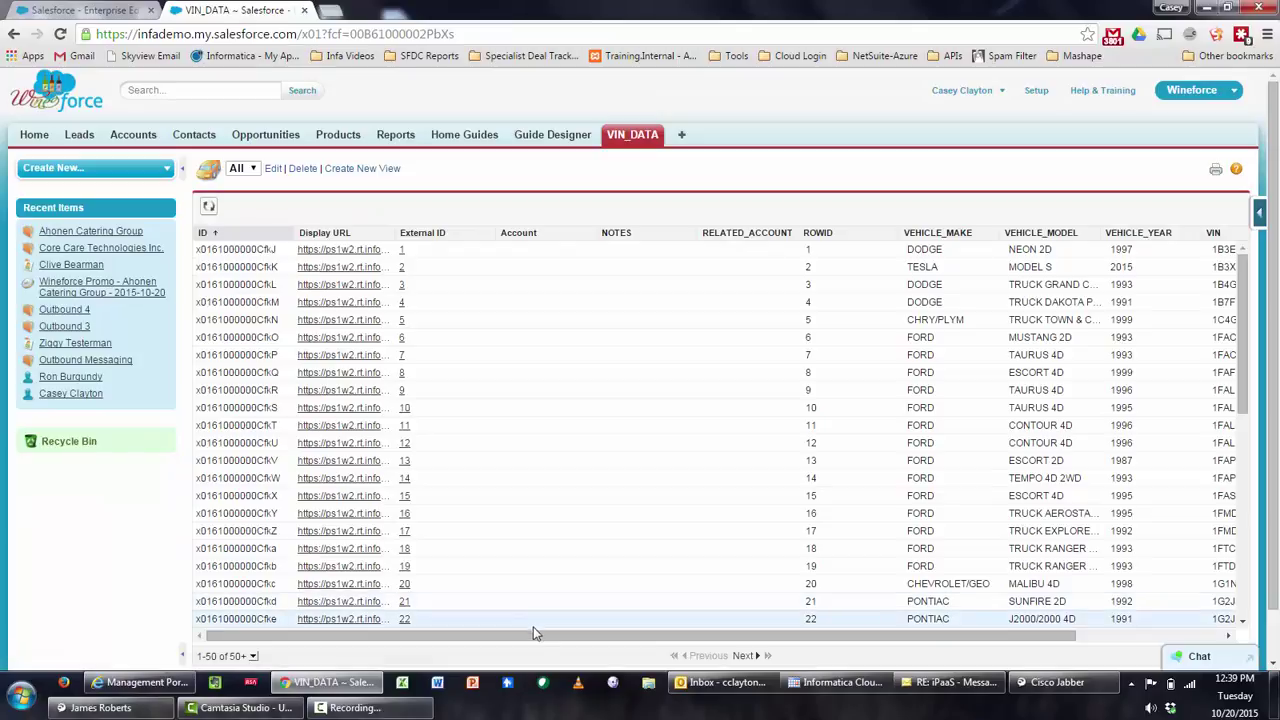
Scroll the VIN_DATA All view table sideways to reveal the VIN and VIN_DATA_IID columns
left_click_drag(540, 635, 808, 645)
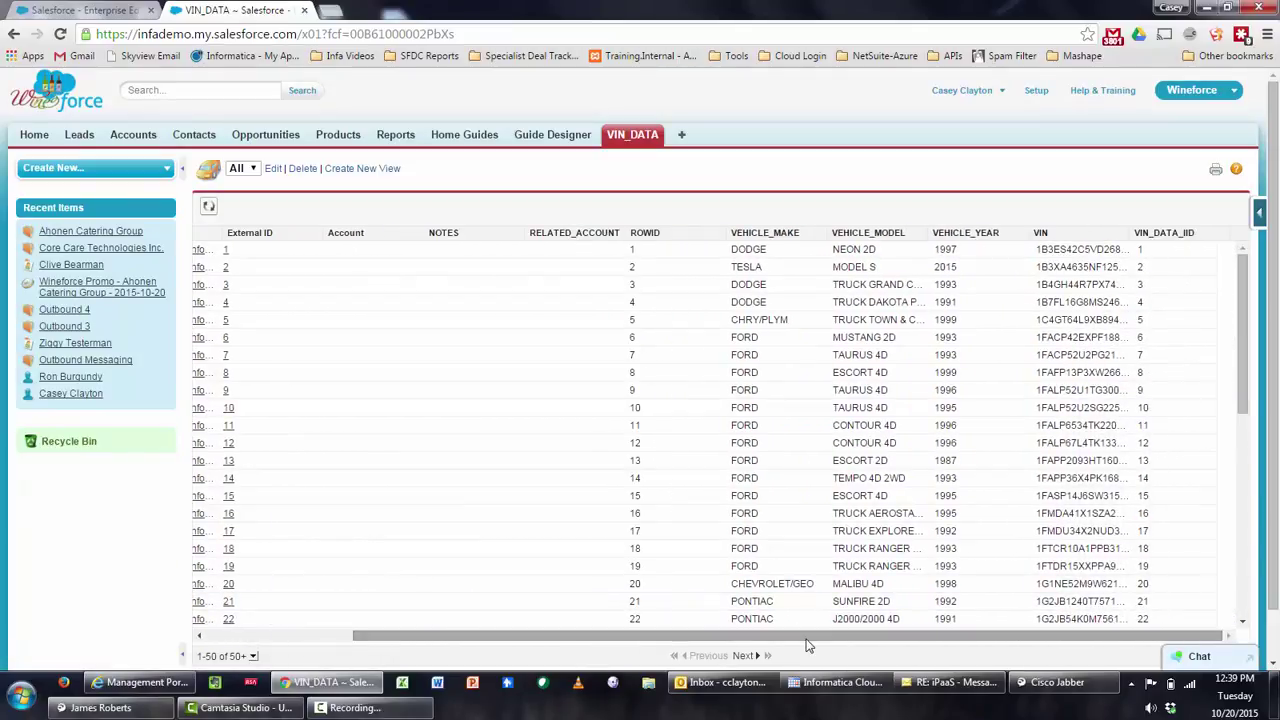